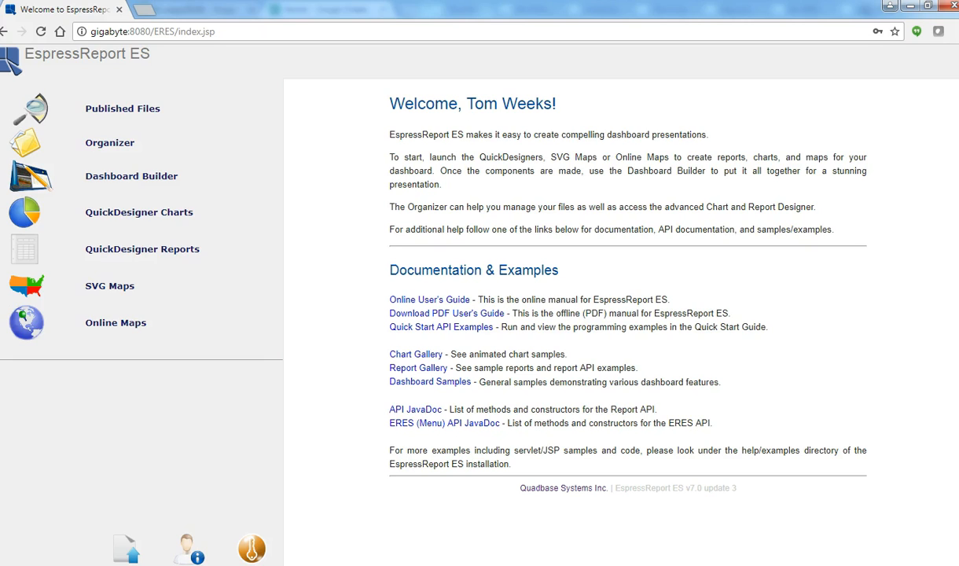
Launch the Organizer from the EspressReport ES start page, keeping the downloaded launch file and allowing the Java application to run.
left_click(189, 155)
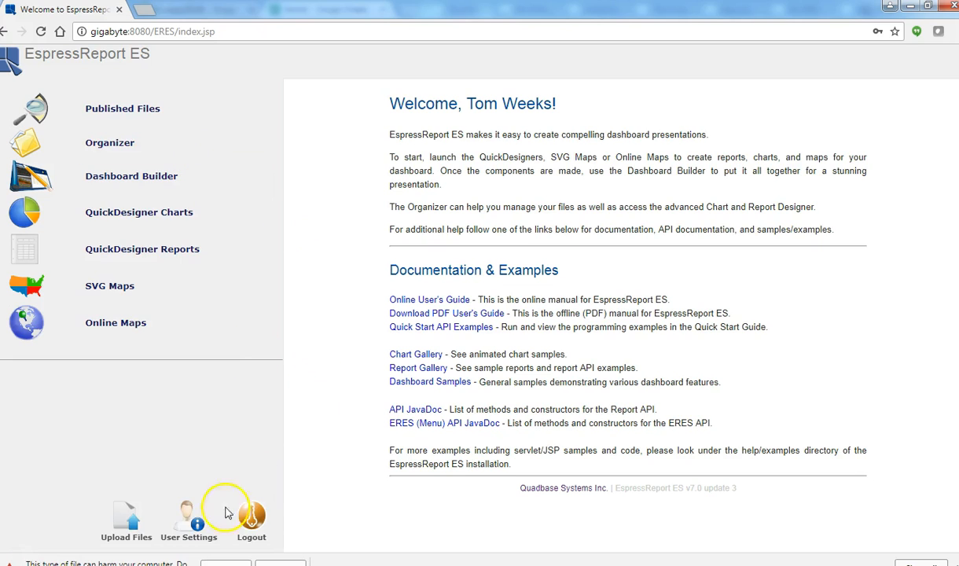
left_click(226, 564)
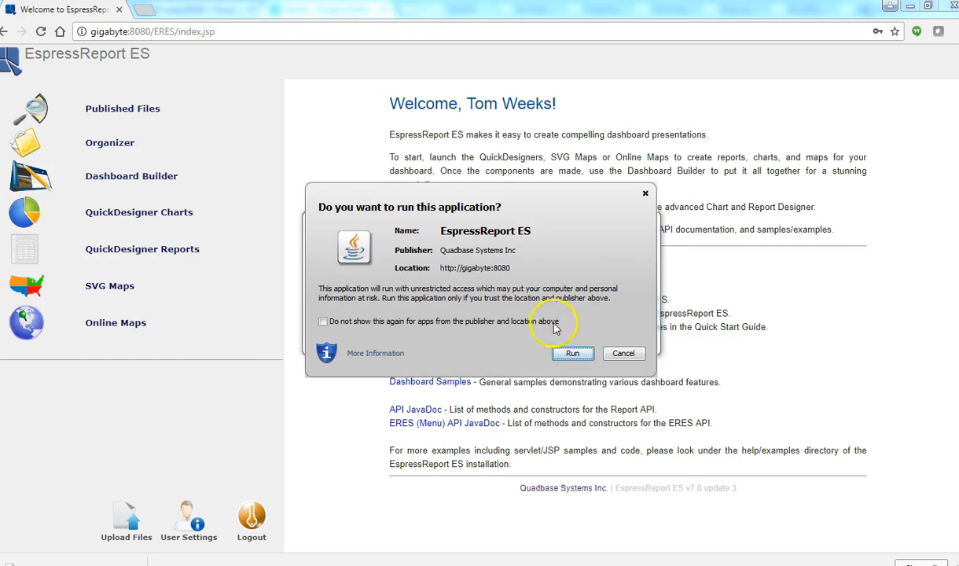
left_click(574, 352)
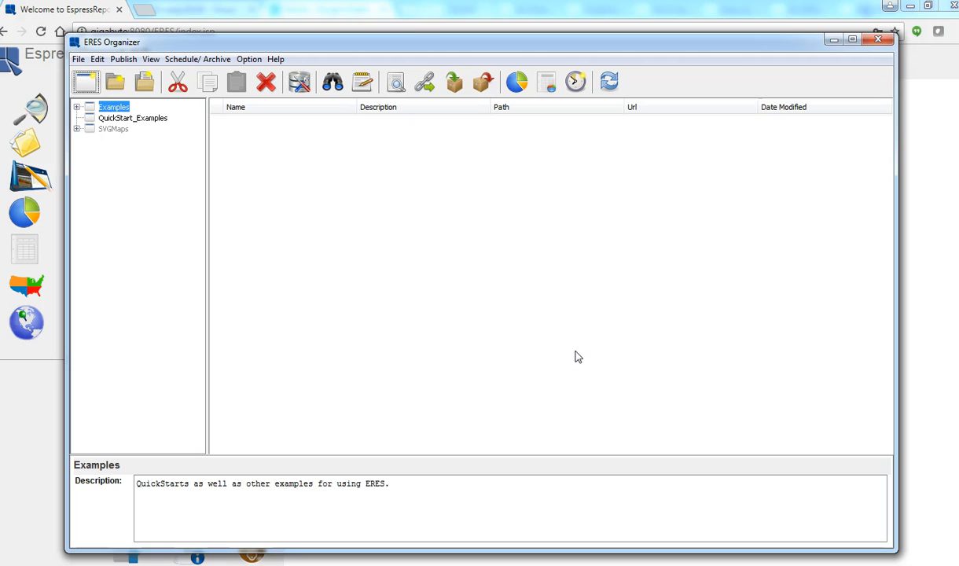
Open the QuickStart53 report from Examples/QuickStart/HSQL in the Report Designer and maximize its window.
left_click(77, 107)
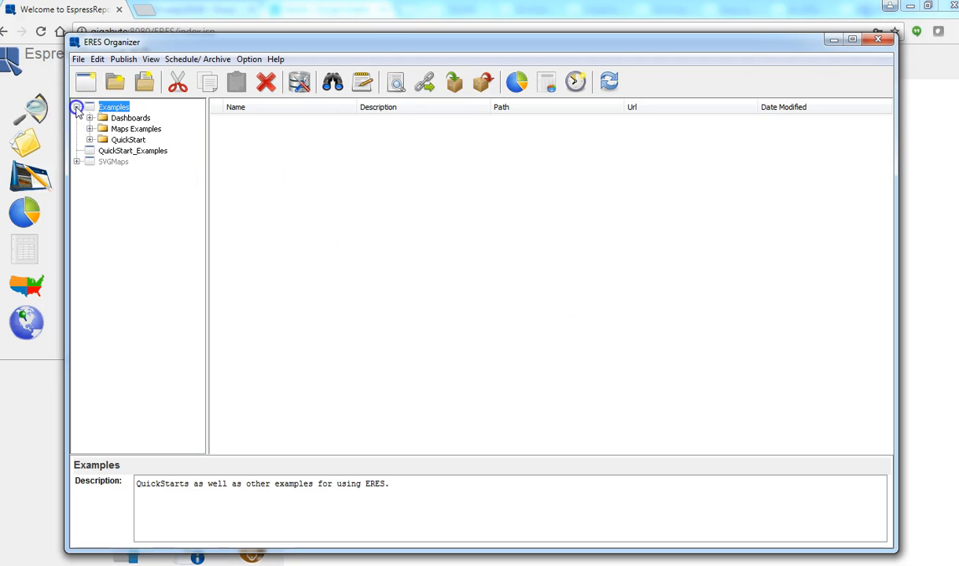
left_click(89, 139)
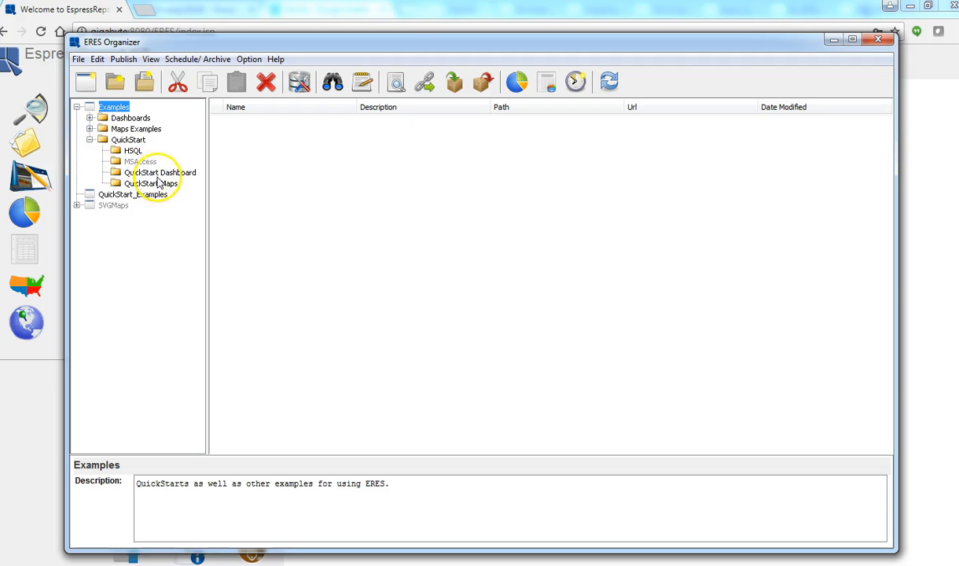
left_click(128, 151)
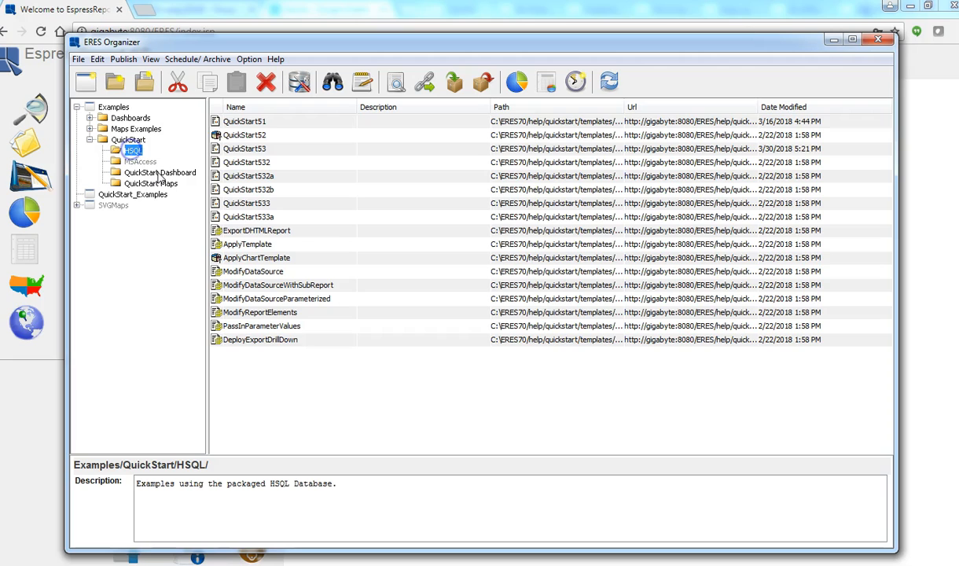
left_click(260, 151)
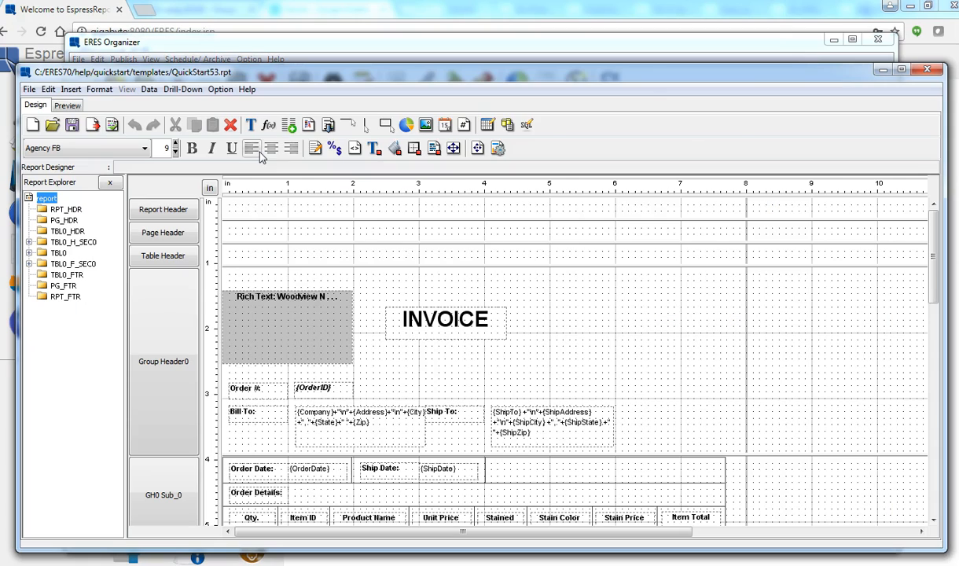
double_click(862, 70)
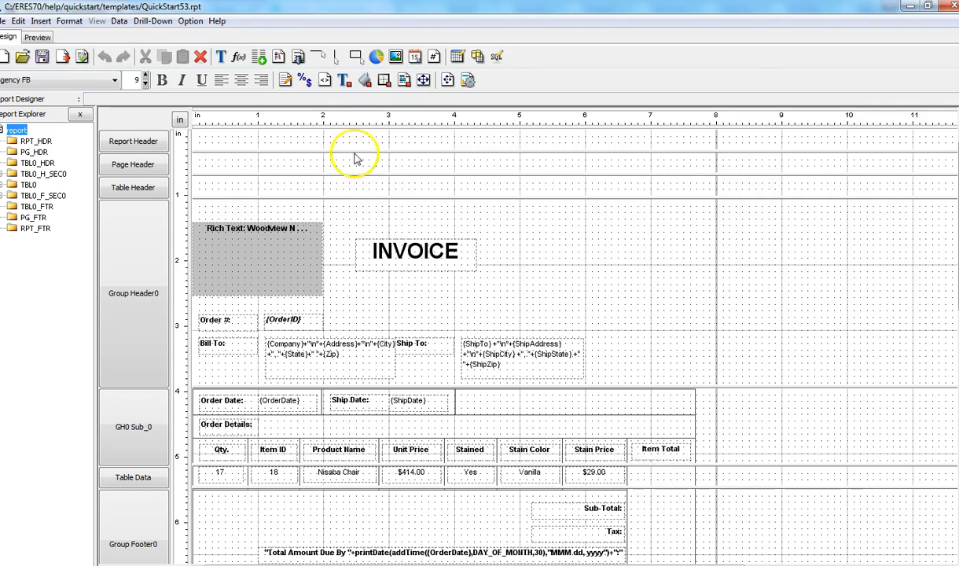
Create a new report formula named ItemTotal.
left_click(239, 56)
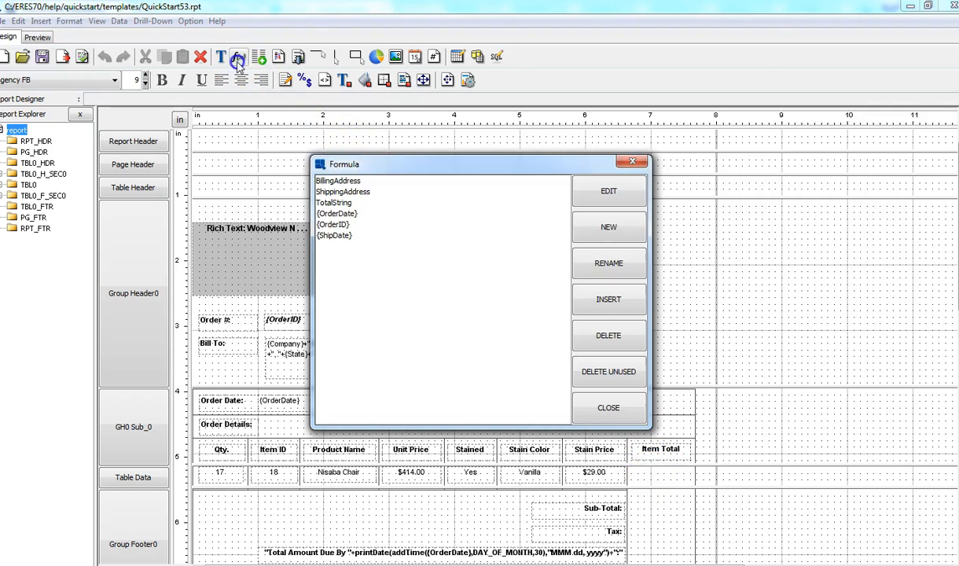
left_click(588, 229)
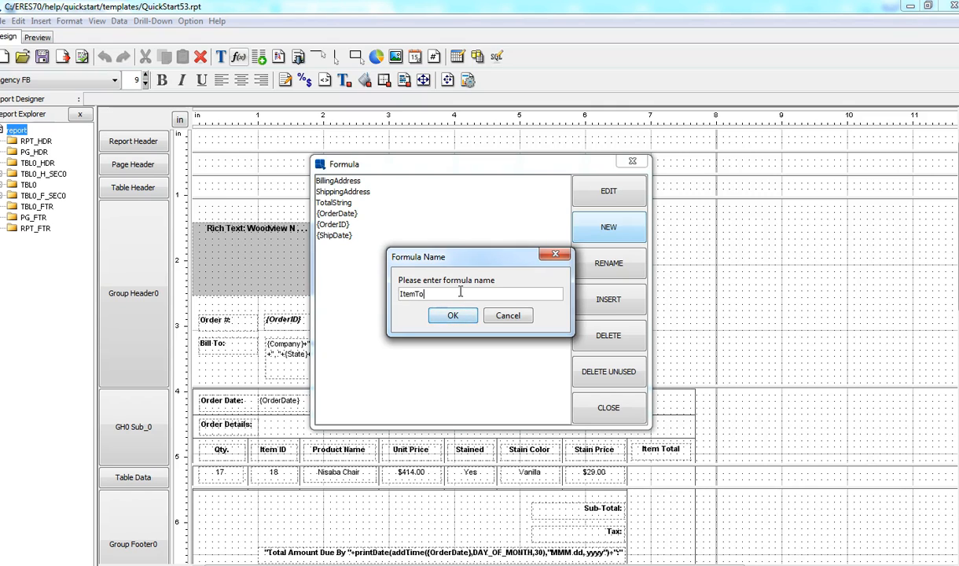
left_click(448, 316)
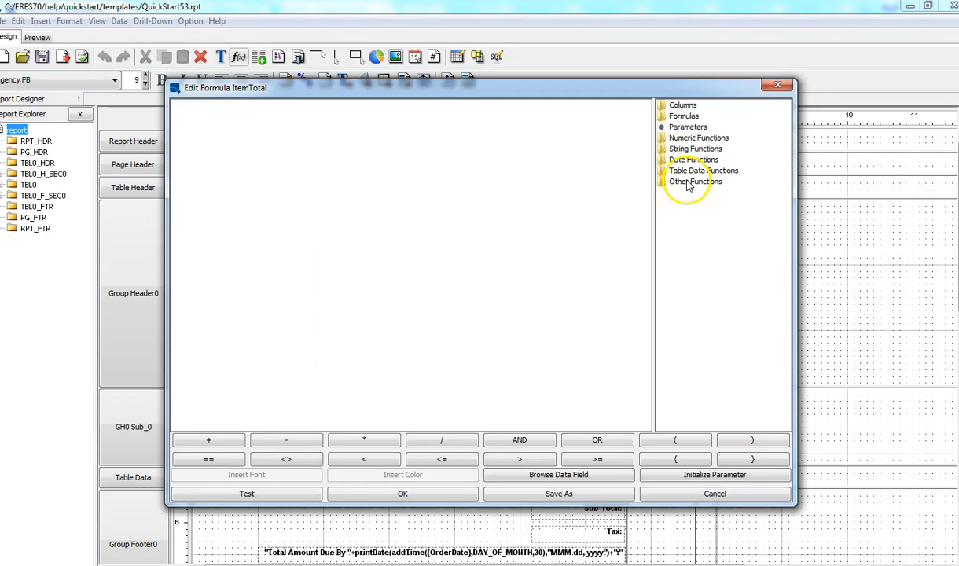
Define the ItemTotal formula as {UnitPrice}*{Quantity}, test its syntax and save it.
double_click(676, 105)
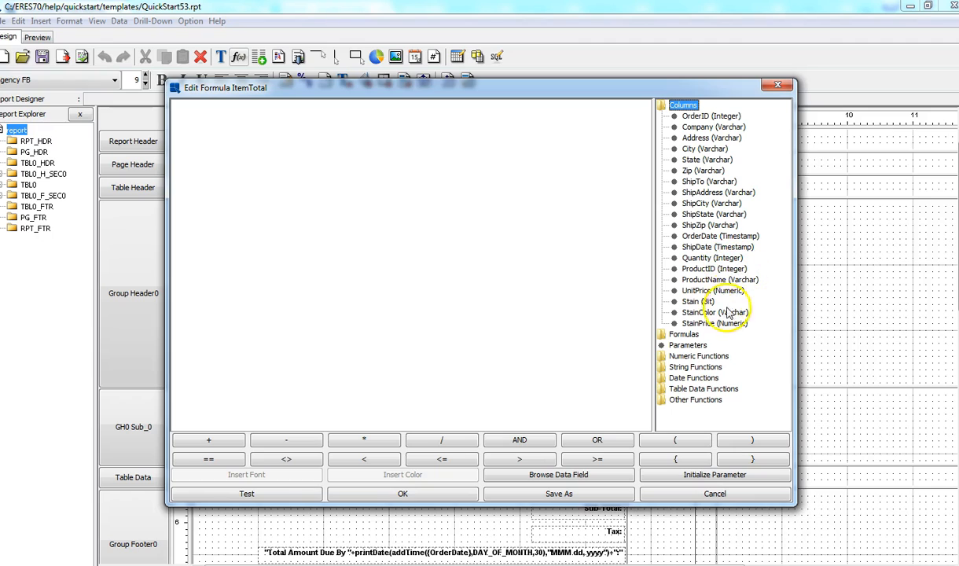
left_click(688, 290)
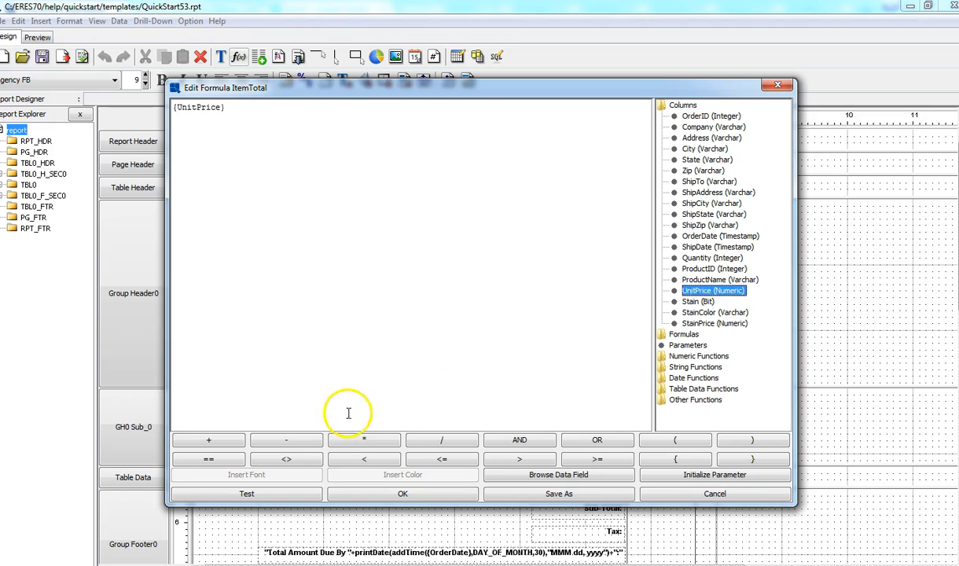
left_click(361, 441)
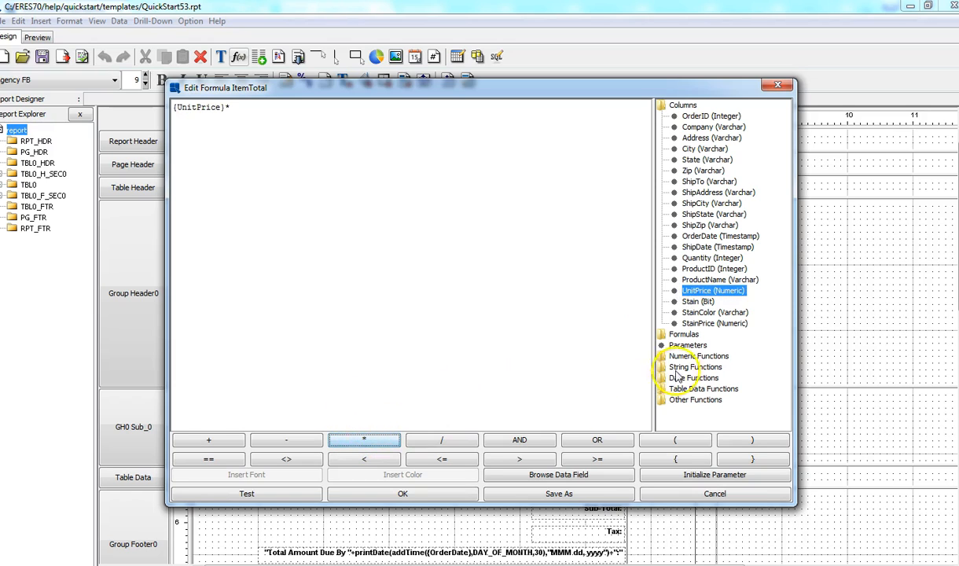
double_click(695, 259)
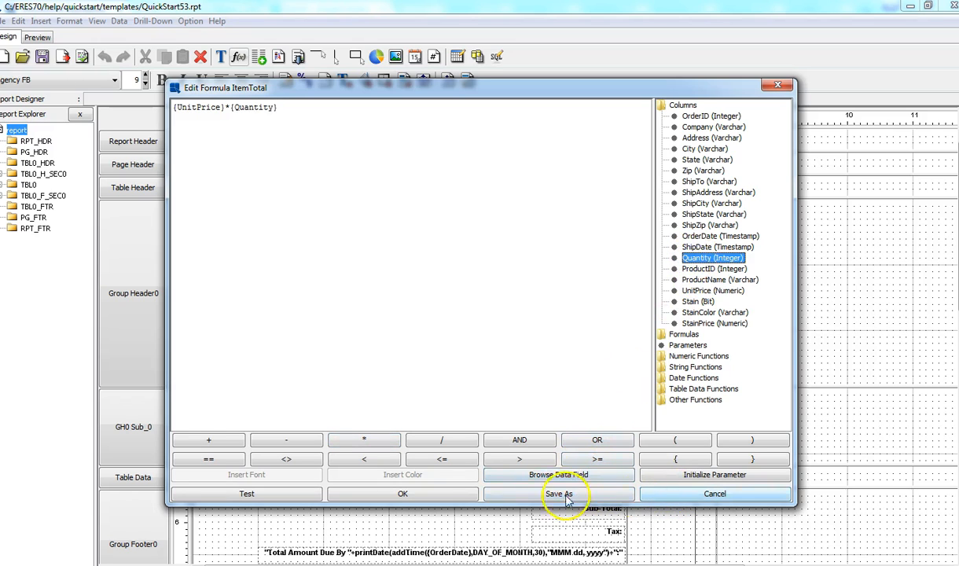
left_click(272, 495)
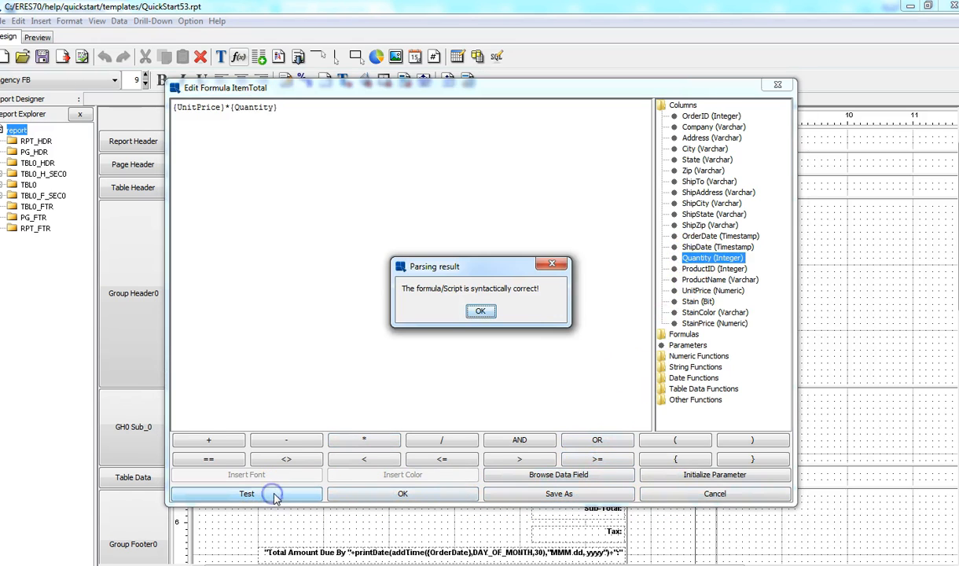
left_click(480, 314)
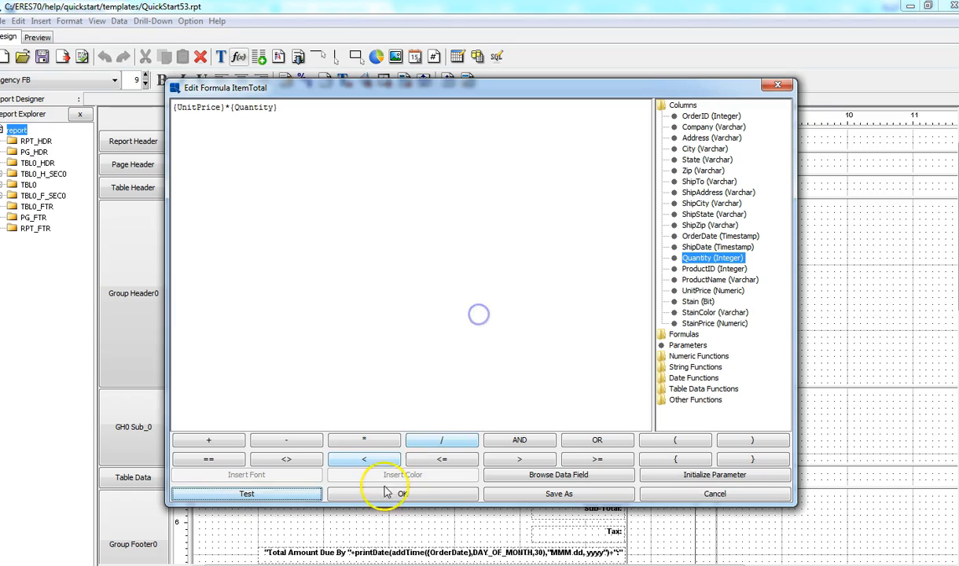
left_click(379, 493)
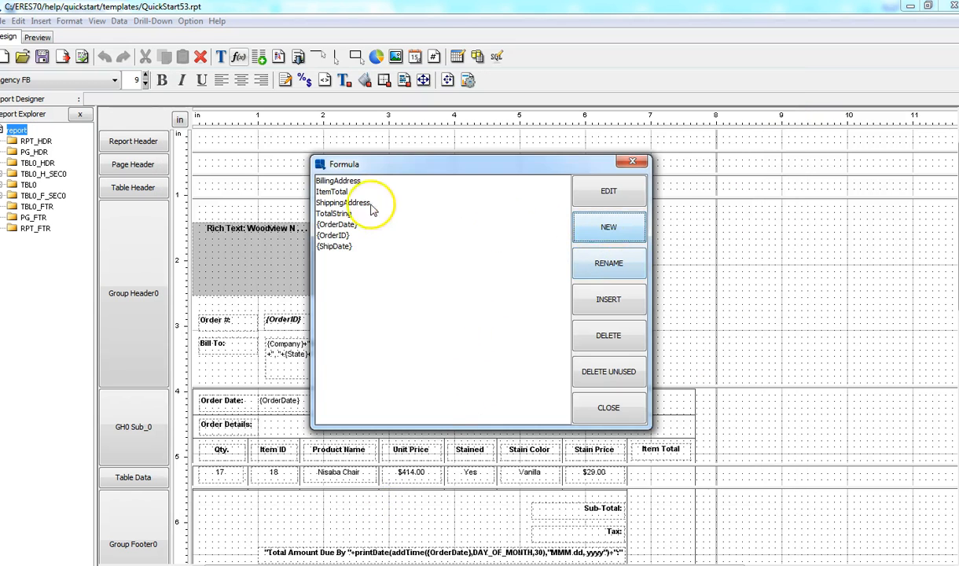
Insert the ItemTotal formula into the Table Data section beneath the Item Total header.
left_click(338, 192)
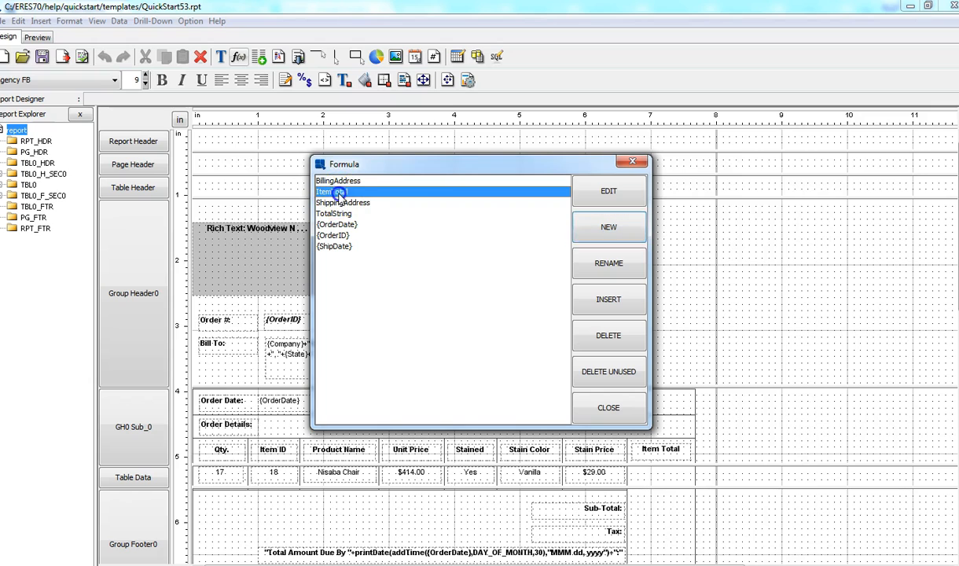
left_click(607, 301)
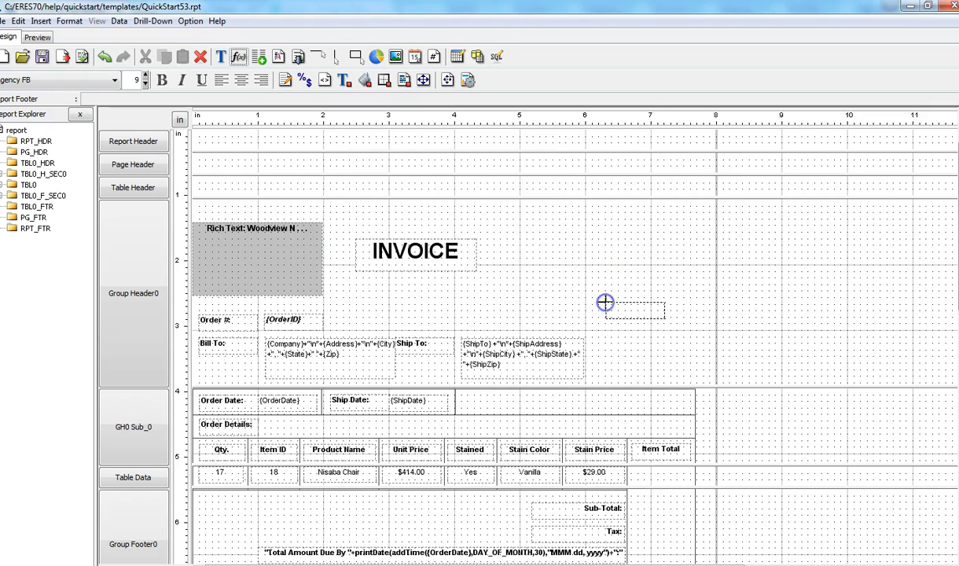
left_click(631, 470)
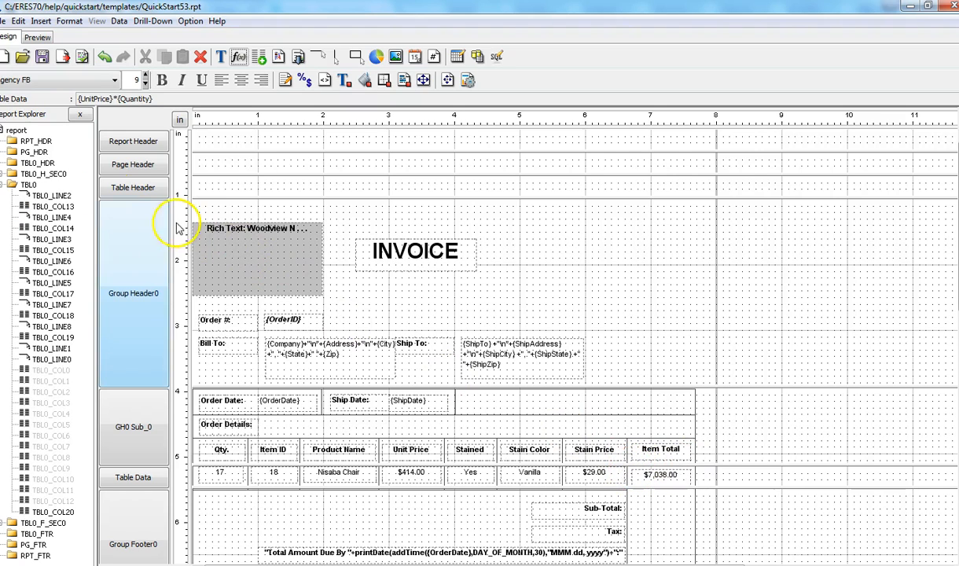
Preview the invoice report using live data to check the Item Total column, and return to the design view.
left_click(37, 37)
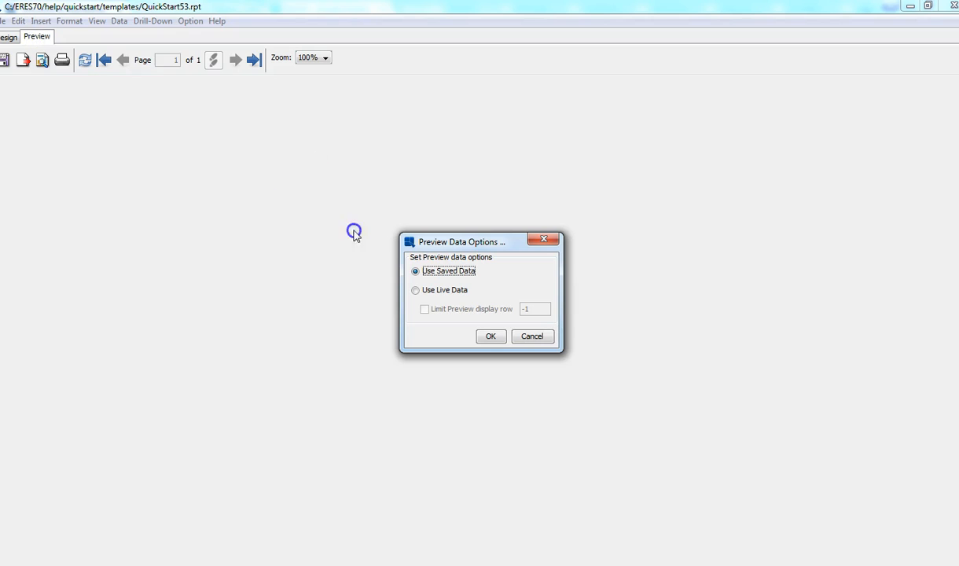
left_click(416, 290)
left_click(491, 338)
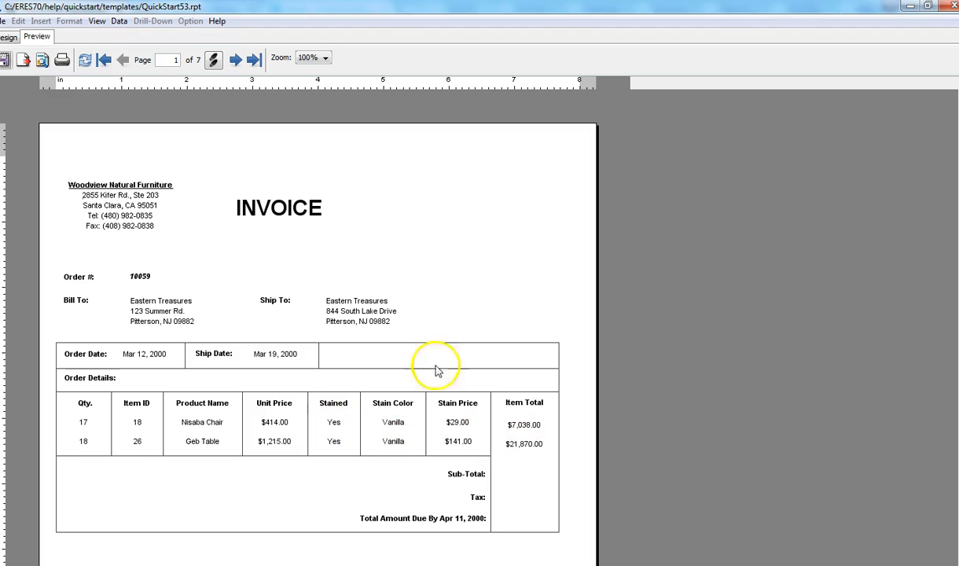
left_click(9, 37)
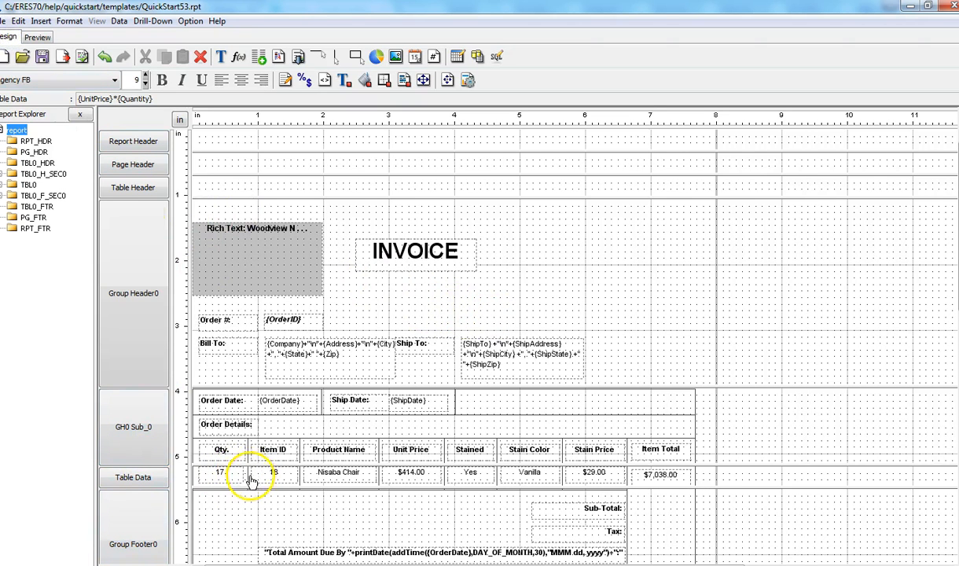
Create a new script named StainCheck for the ItemTotal cell in the Table Data section.
left_click(648, 476)
right_click(648, 476)
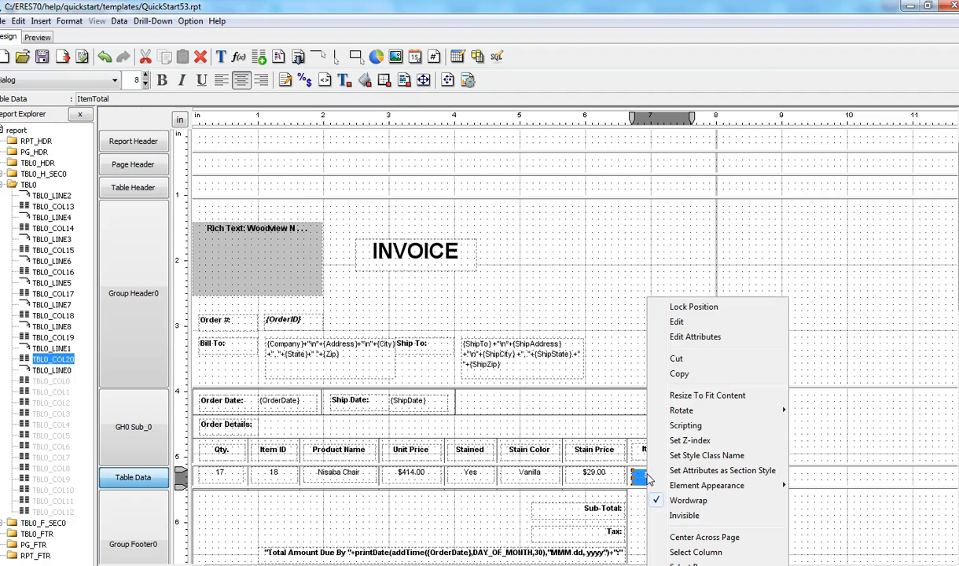
left_click(678, 425)
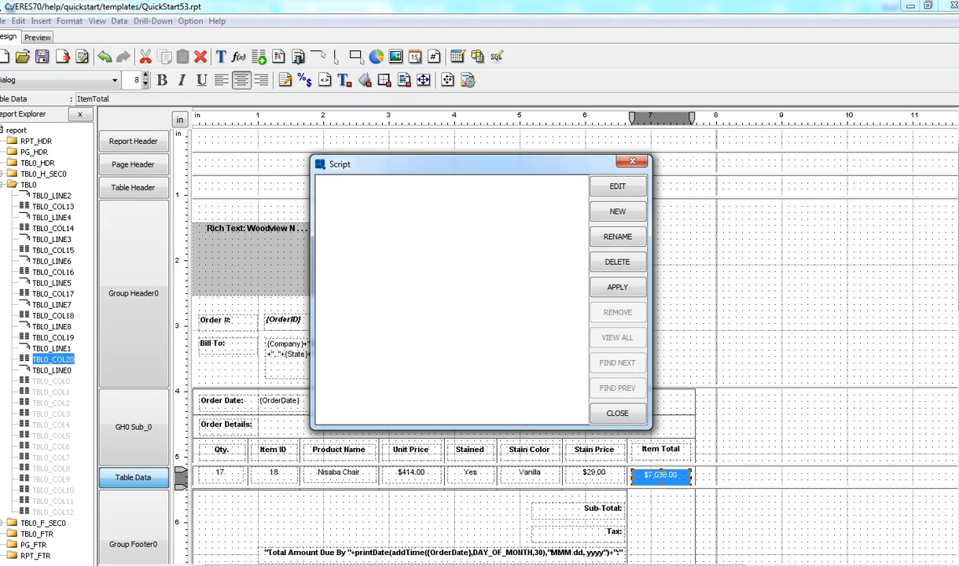
left_click(614, 216)
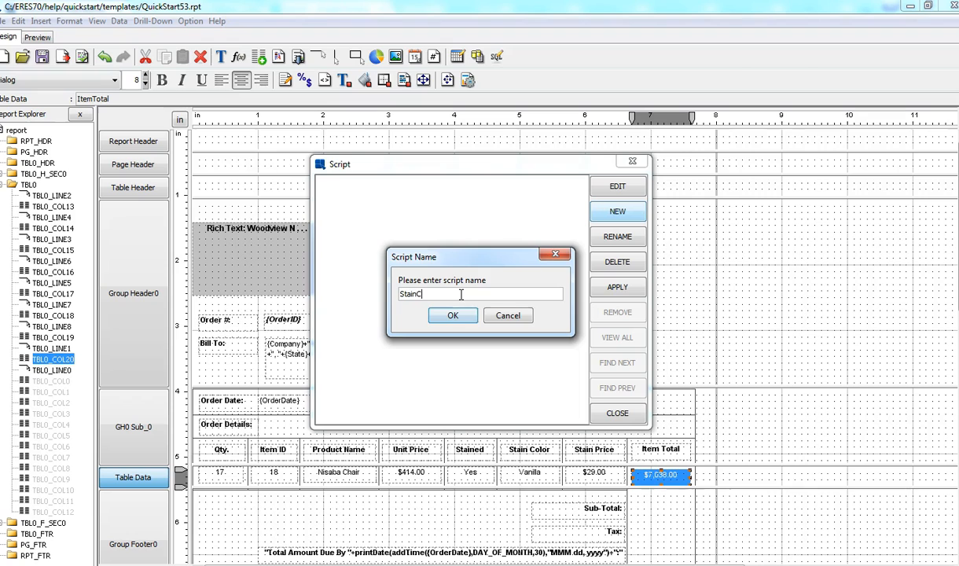
left_click(452, 316)
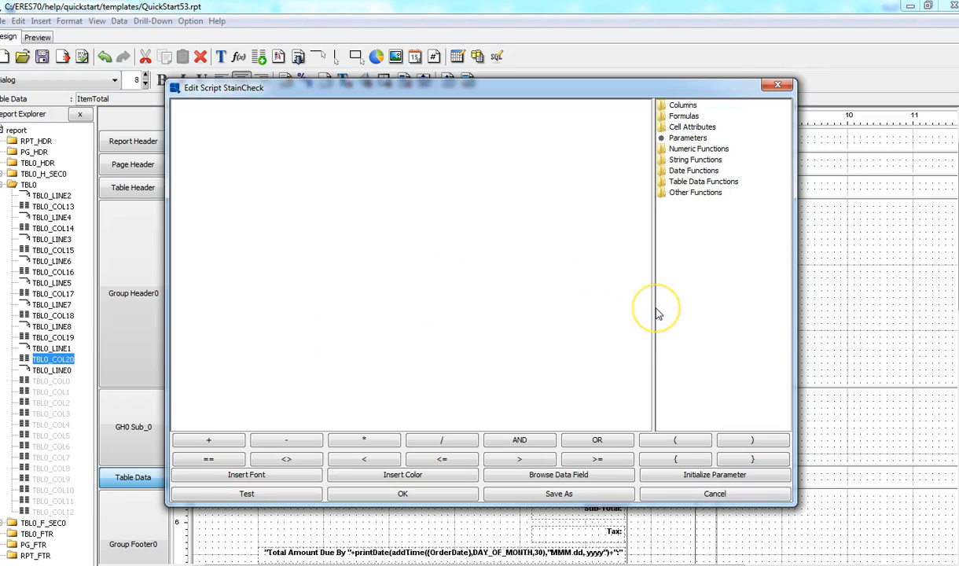
Begin the StainCheck script with the condition if ({Stain} == True) { and start the assignment value=( on the second line.
left_click(551, 206)
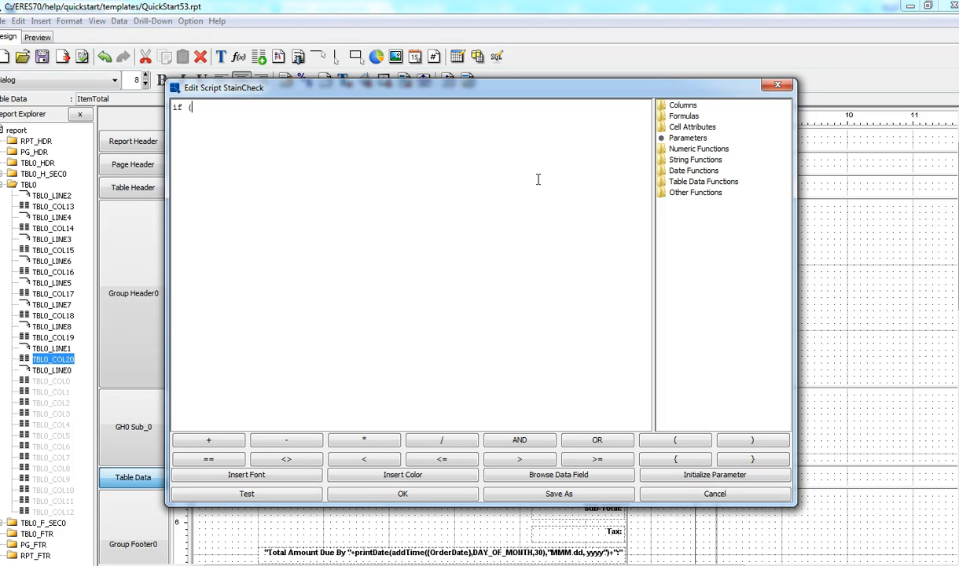
double_click(683, 105)
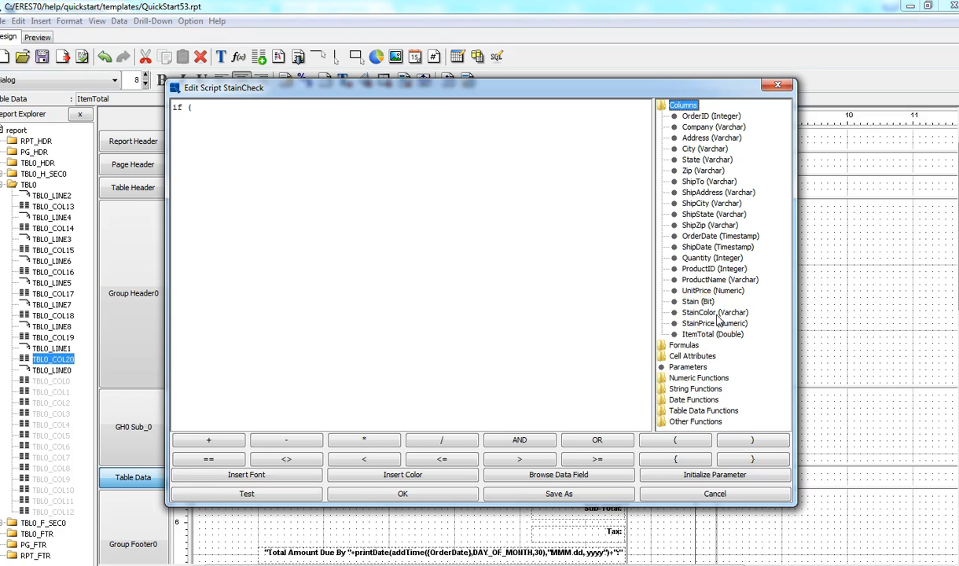
double_click(689, 303)
left_click(274, 115)
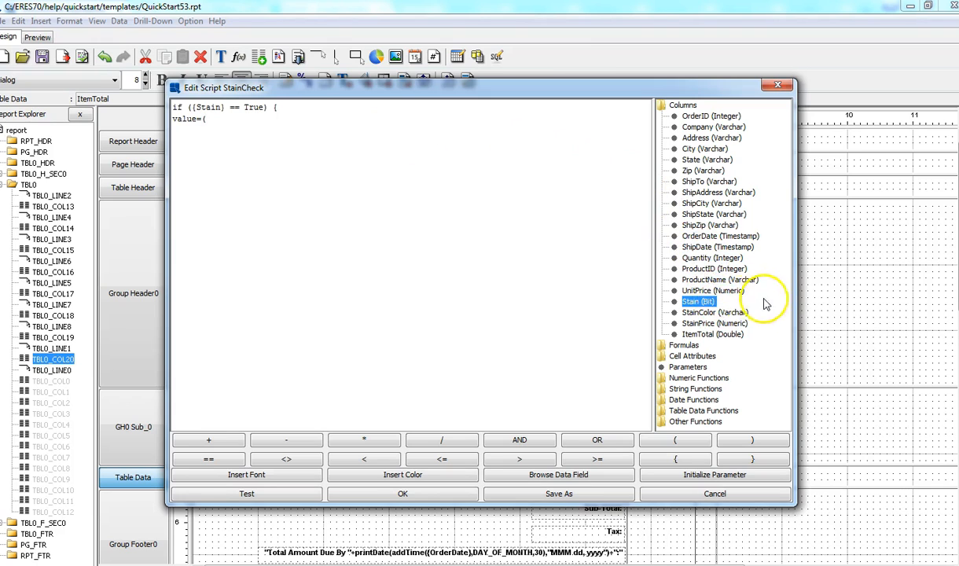
Continue the value assignment in the StainCheck script with the expression {UnitPrice}+{StainPrice}.
double_click(699, 292)
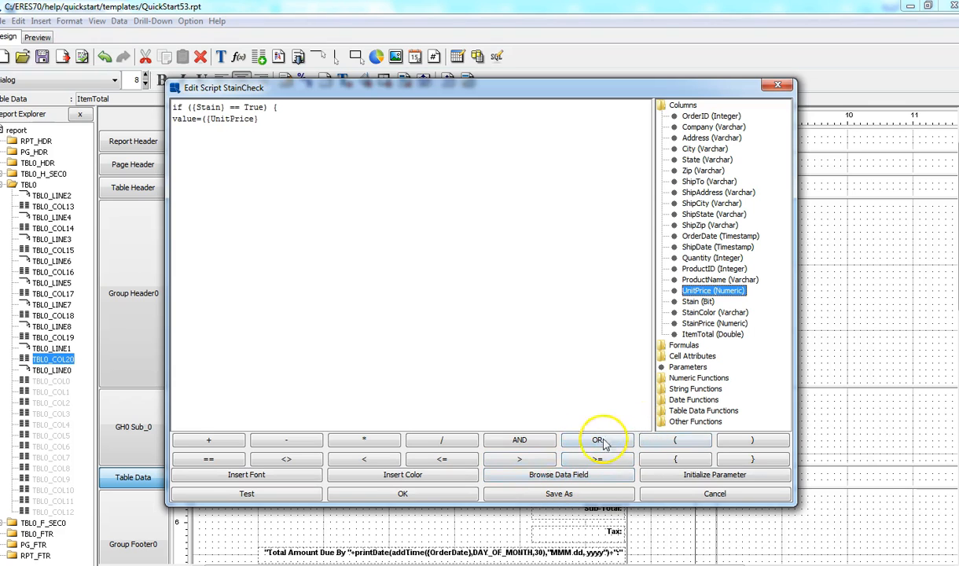
double_click(695, 325)
left_click(258, 120)
type("+{StainPrice")
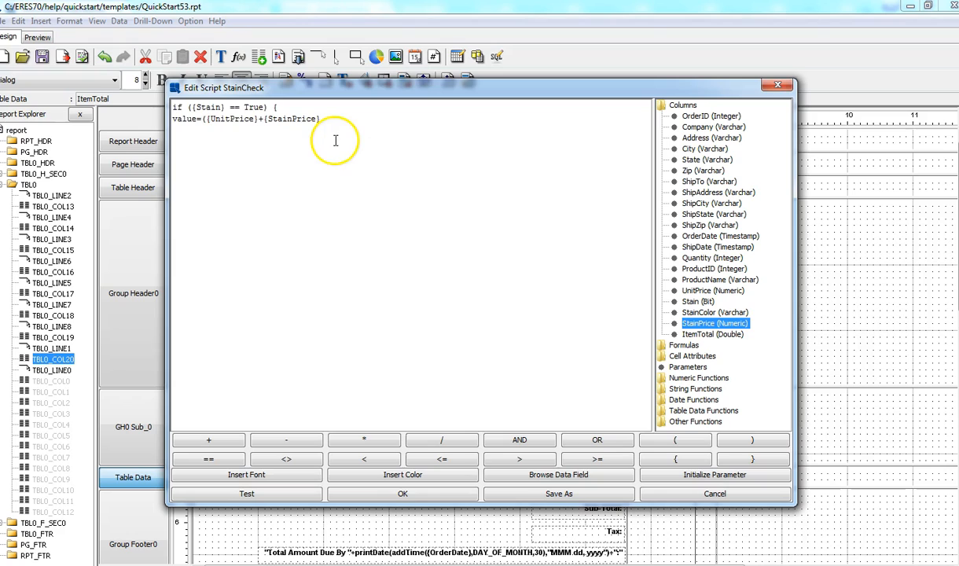
Enclose the price sum in parentheses and multiply it by {Quantity}, ending the statement with a semicolon.
left_click(204, 119)
type("(")
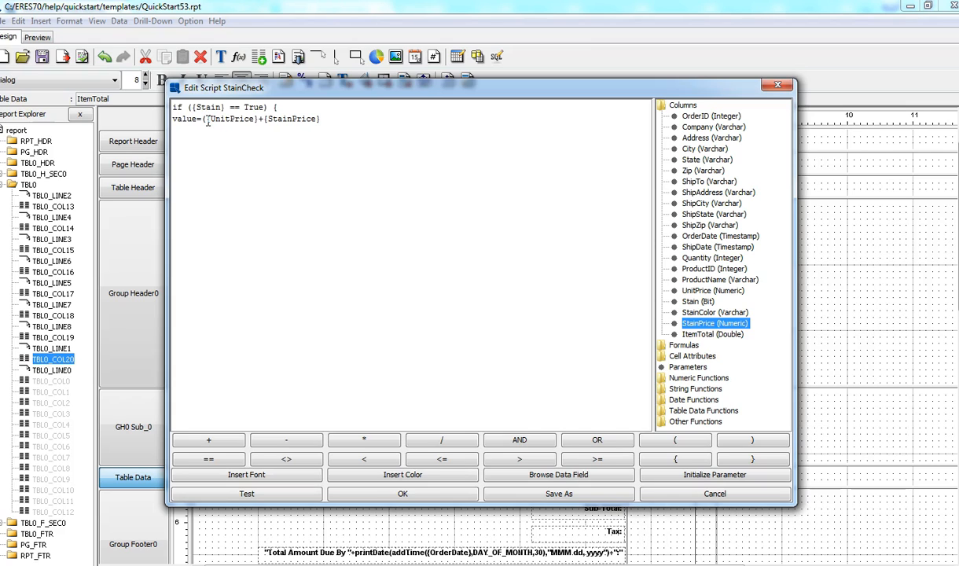
left_click(338, 120)
type(")")
left_click(340, 119)
left_click(364, 440)
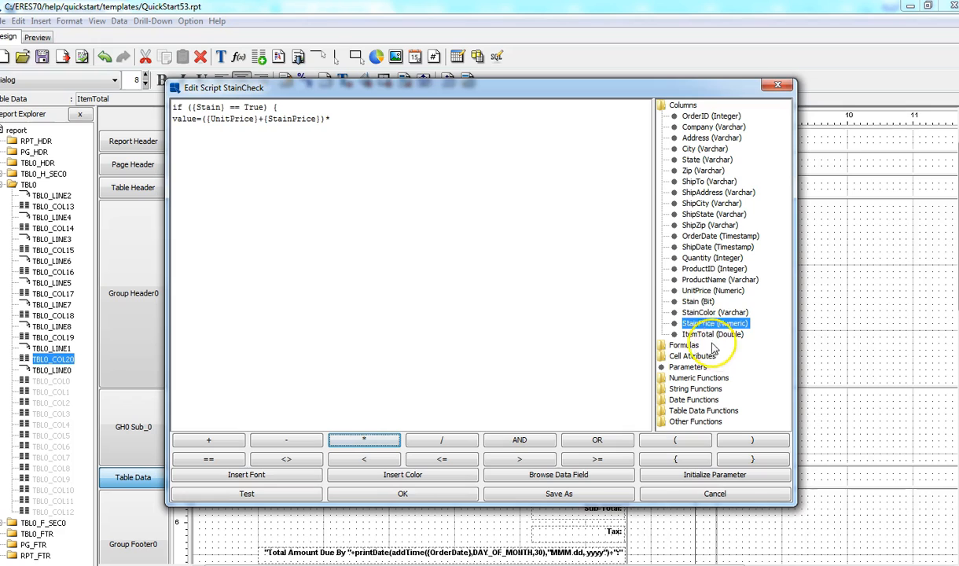
double_click(701, 258)
left_click(422, 122)
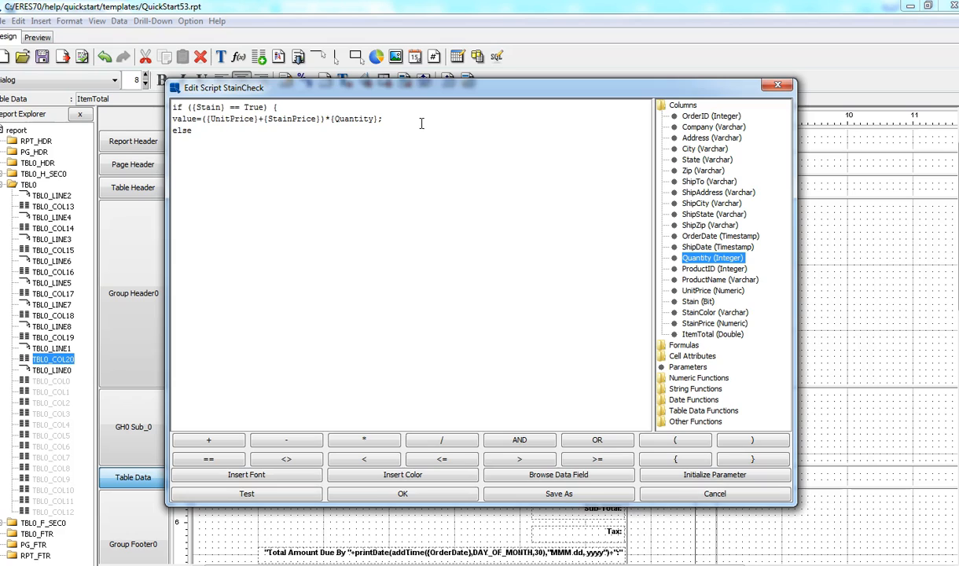
Close the if block with a closing brace on its own line and open the else block with an opening brace.
left_click(422, 122)
key("Return")
left_click(261, 146)
type("{")
left_click(265, 149)
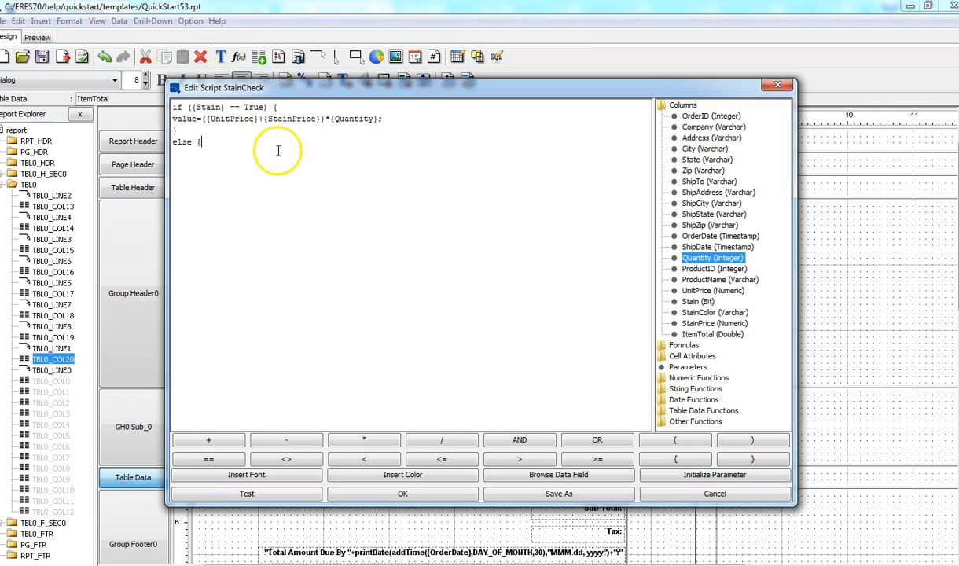
Complete the else block of the script with value={UnitPrice}*{Quantity}; and a closing brace.
key("Return")
type("value=")
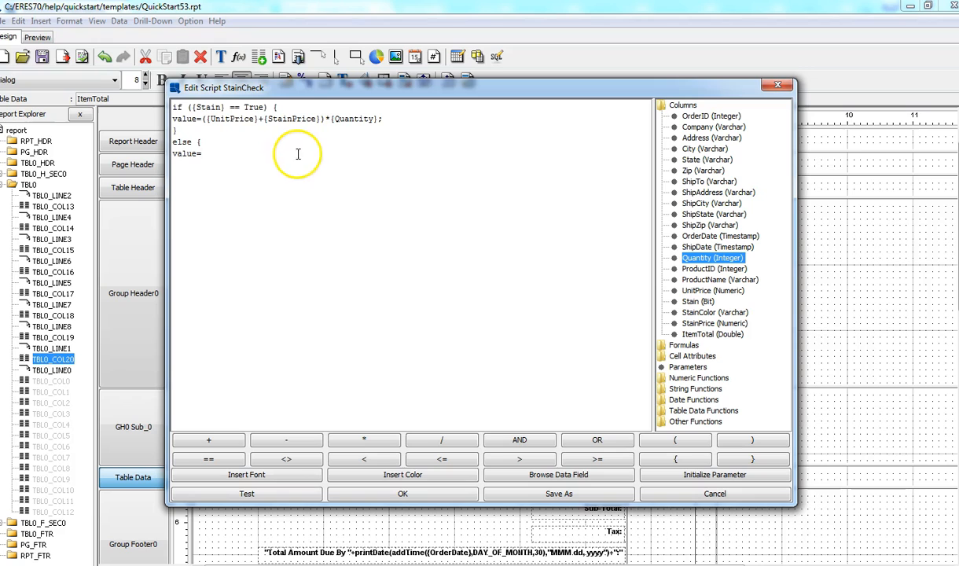
left_click(690, 291)
double_click(691, 291)
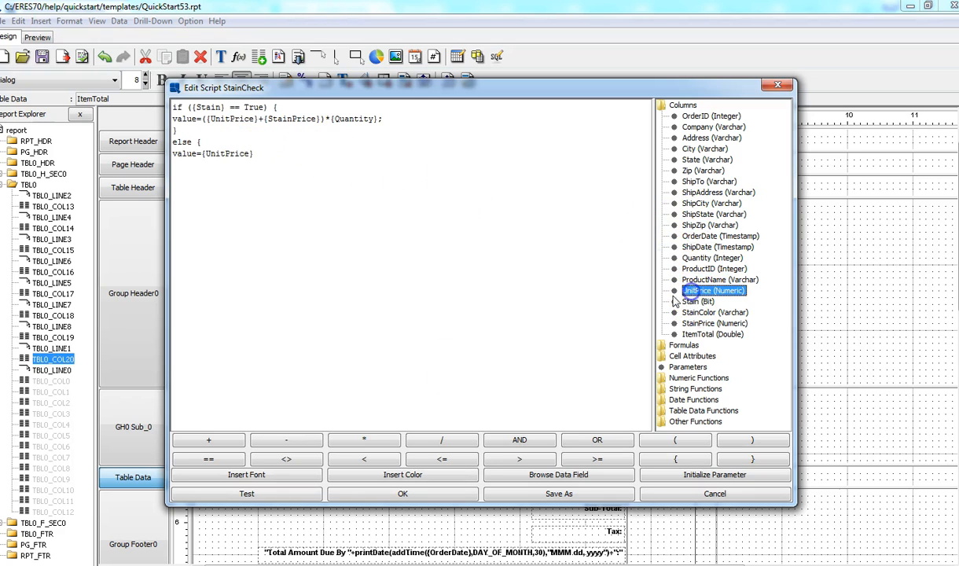
left_click(363, 442)
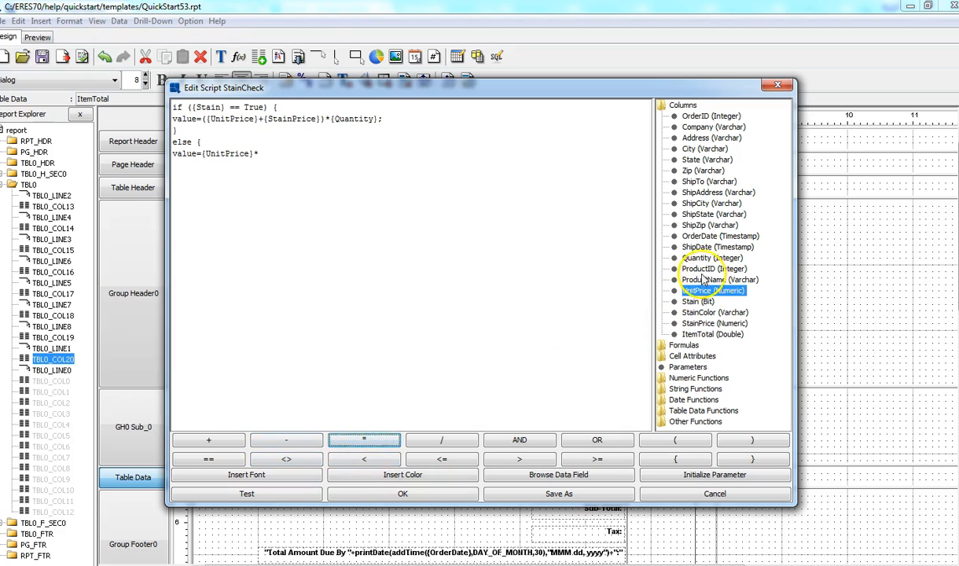
left_click(692, 260)
double_click(693, 262)
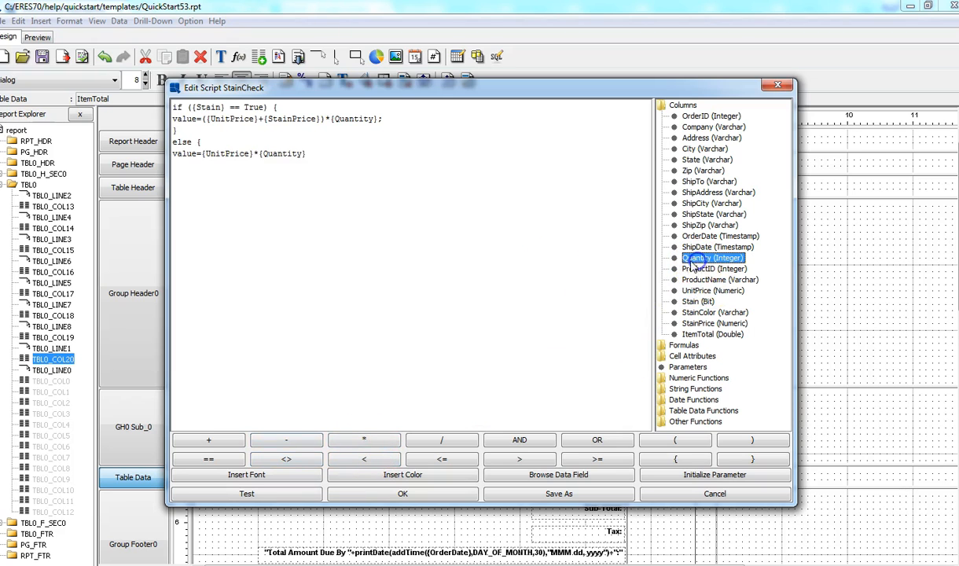
left_click(322, 160)
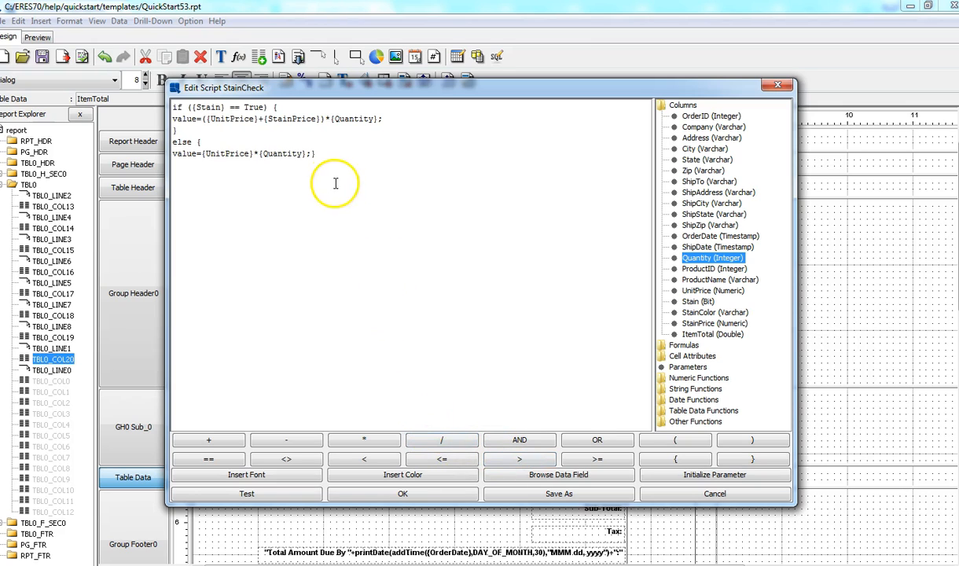
Test the syntax of the StainCheck script and save it.
left_click(251, 494)
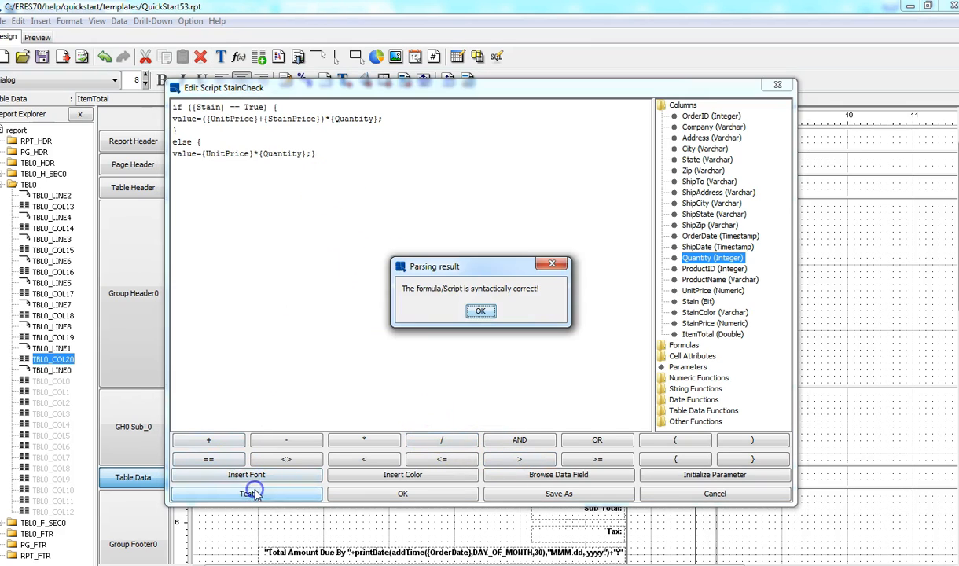
left_click(479, 311)
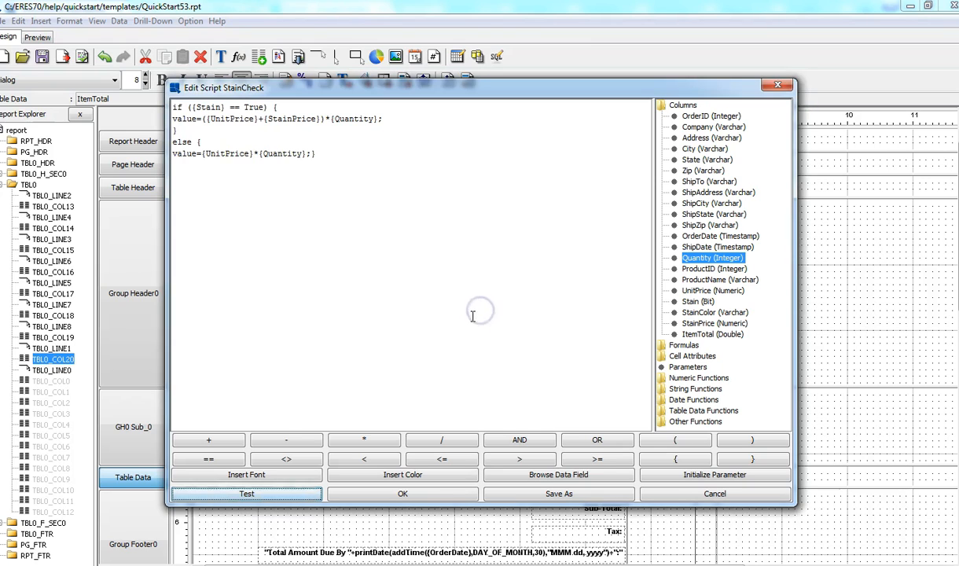
left_click(403, 494)
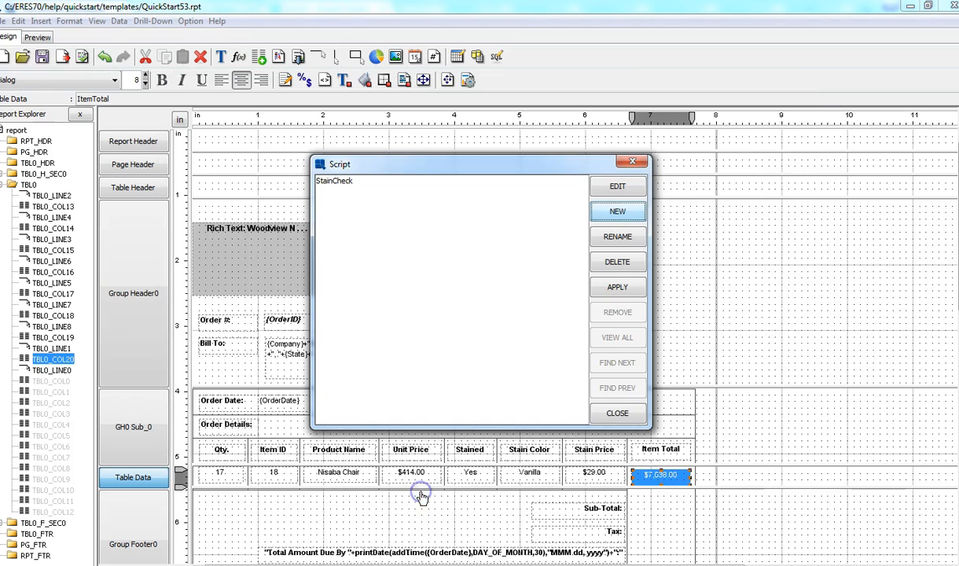
Apply the StainCheck script to the ItemTotal cell, and check the Item Total column in the report preview.
left_click(369, 180)
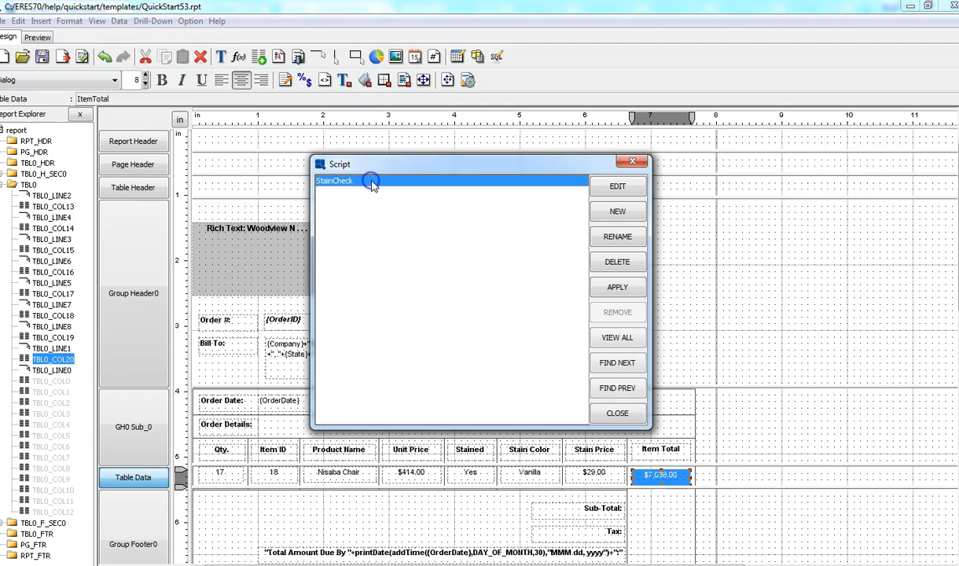
left_click(620, 288)
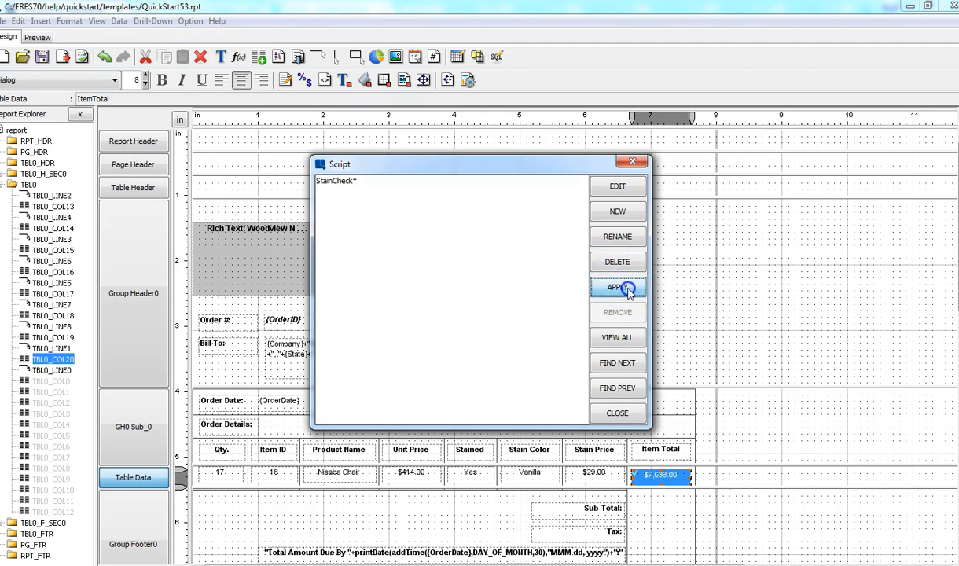
left_click(617, 415)
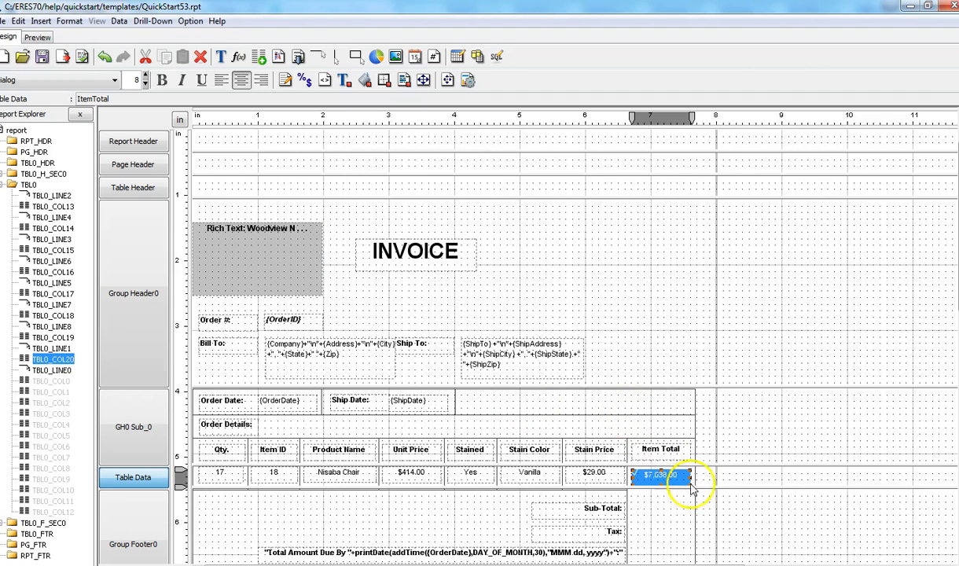
left_click(37, 39)
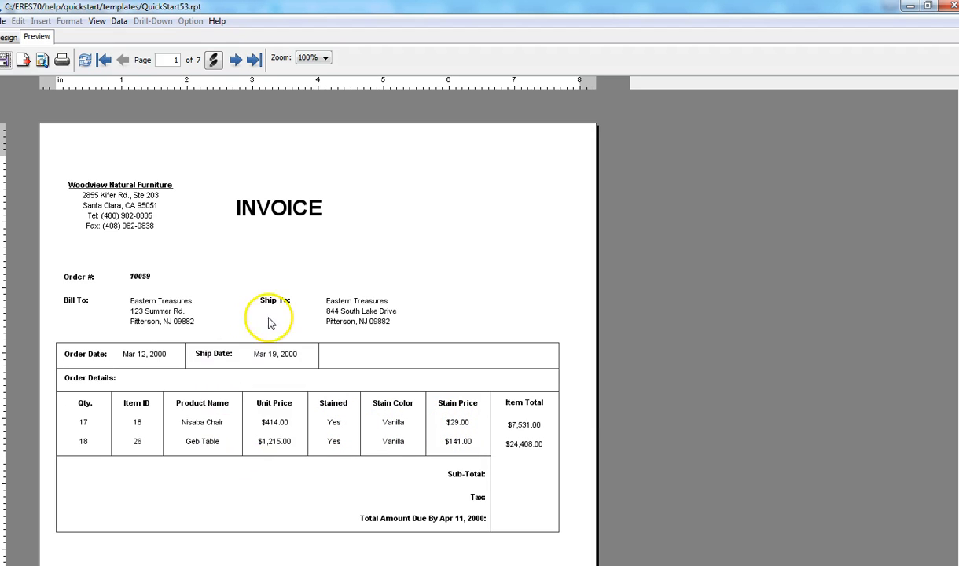
left_click(4, 38)
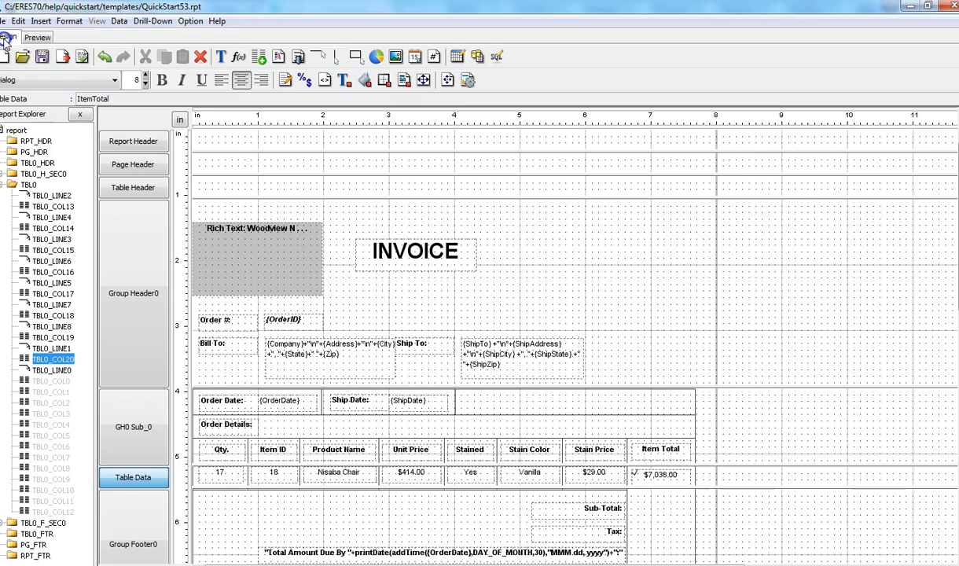
Create a new formula named SubTotal.
scroll(574, 338, "down", 2)
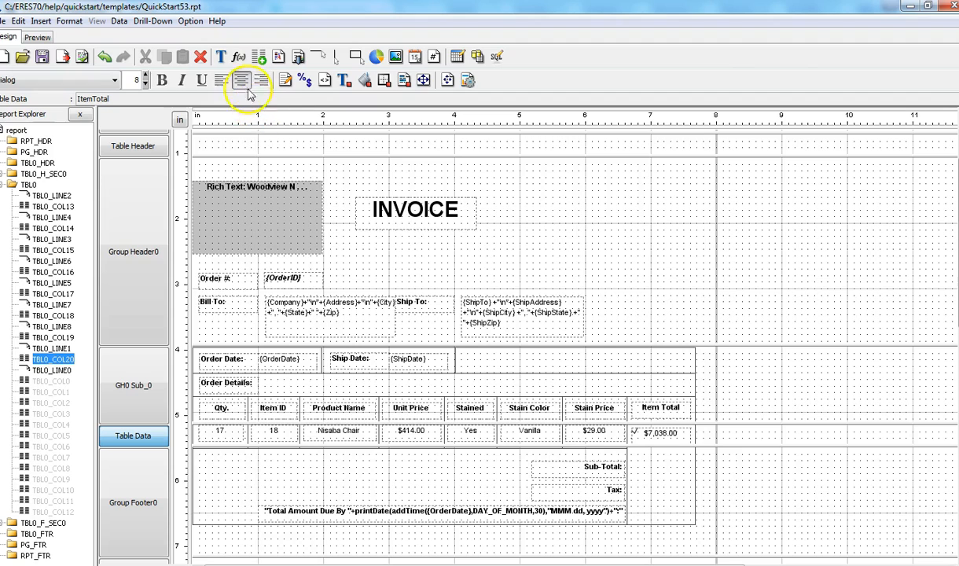
left_click(239, 57)
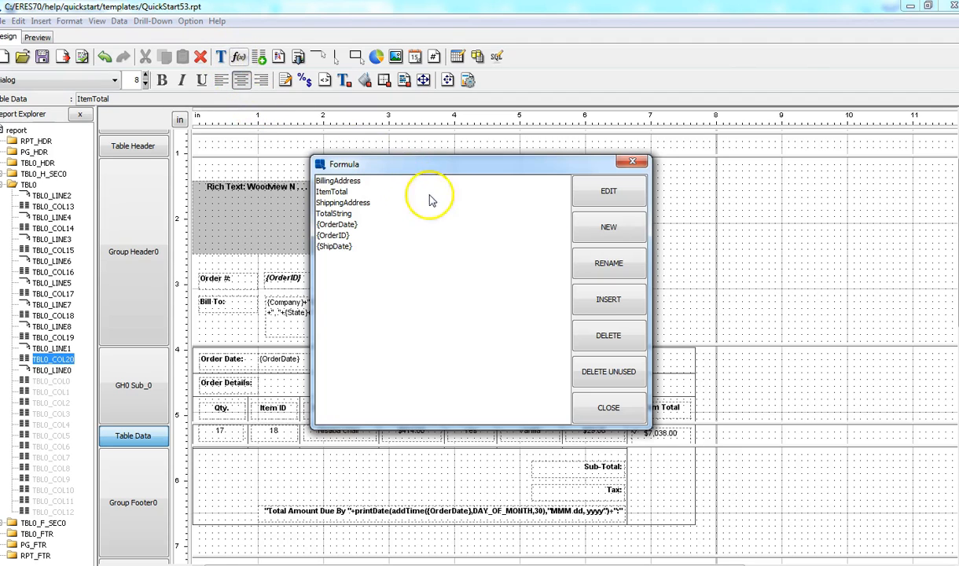
left_click(611, 226)
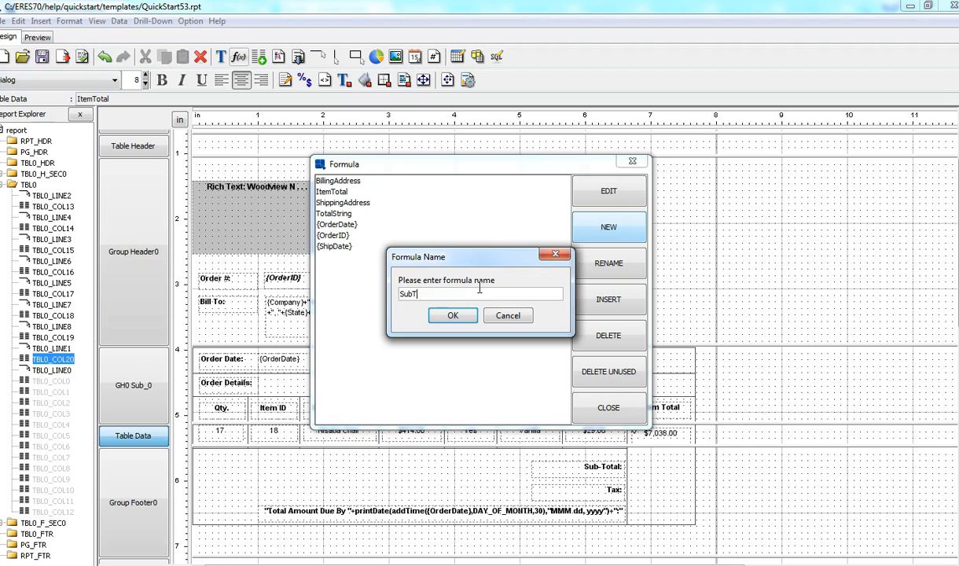
left_click(442, 315)
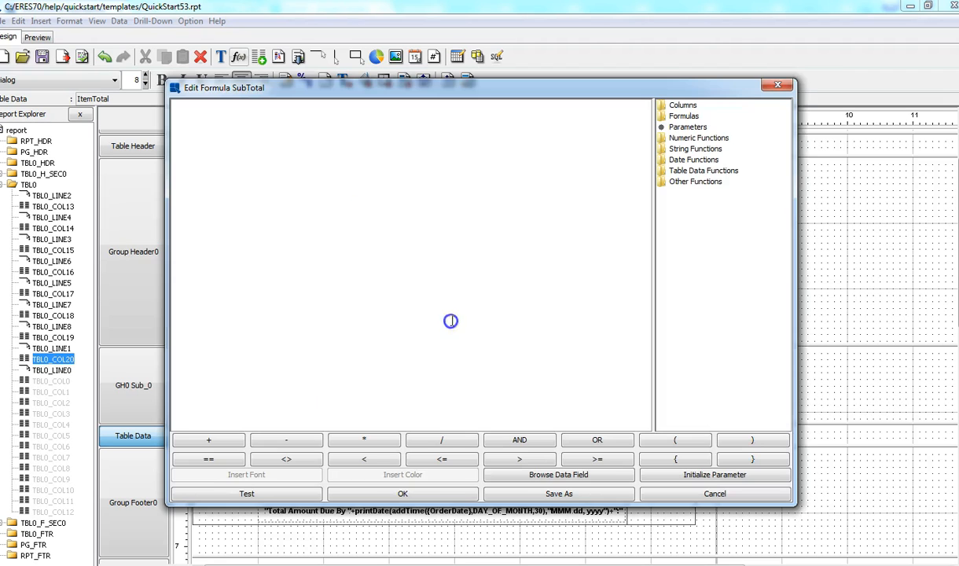
Add the numeric function sum(field) to the SubTotal formula.
double_click(674, 137)
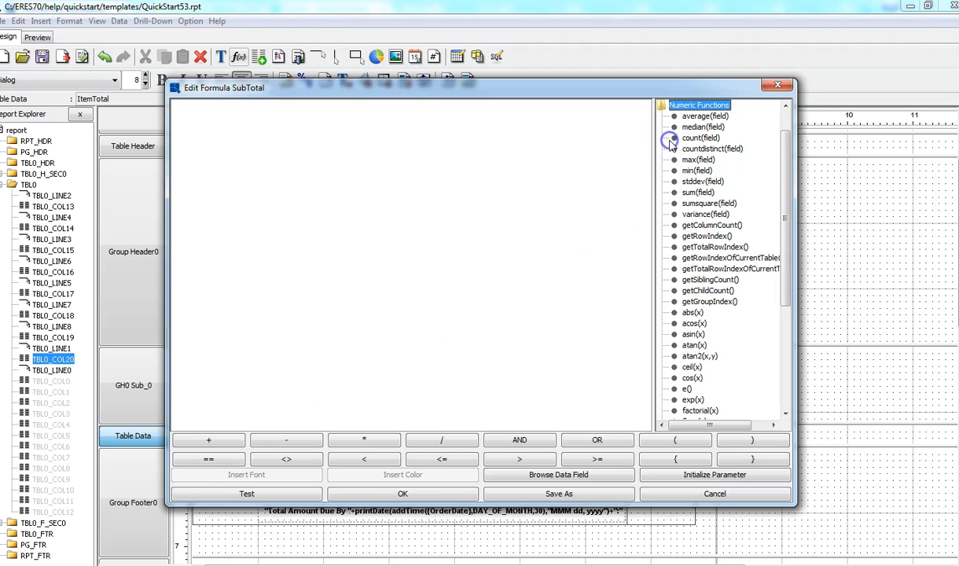
left_click(786, 391)
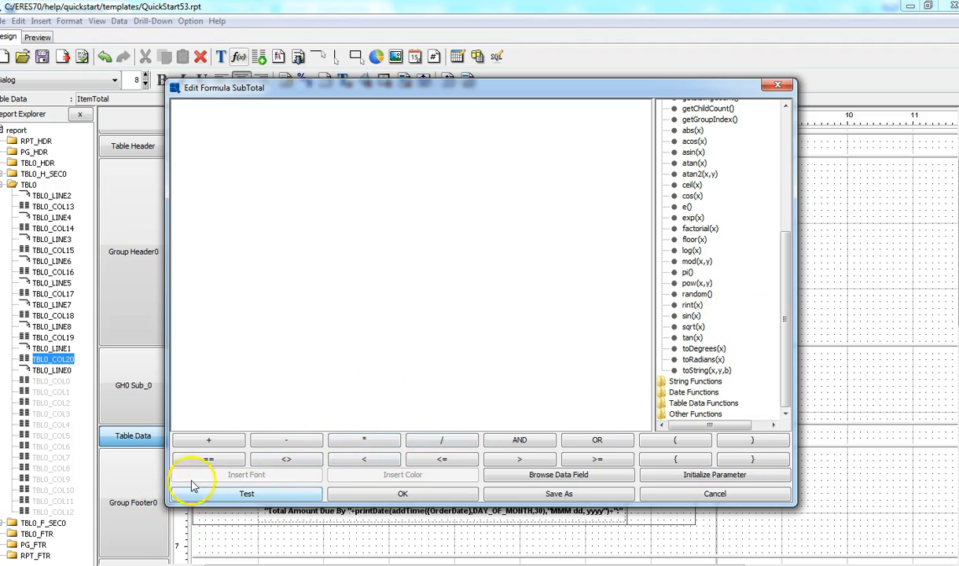
left_click(695, 193)
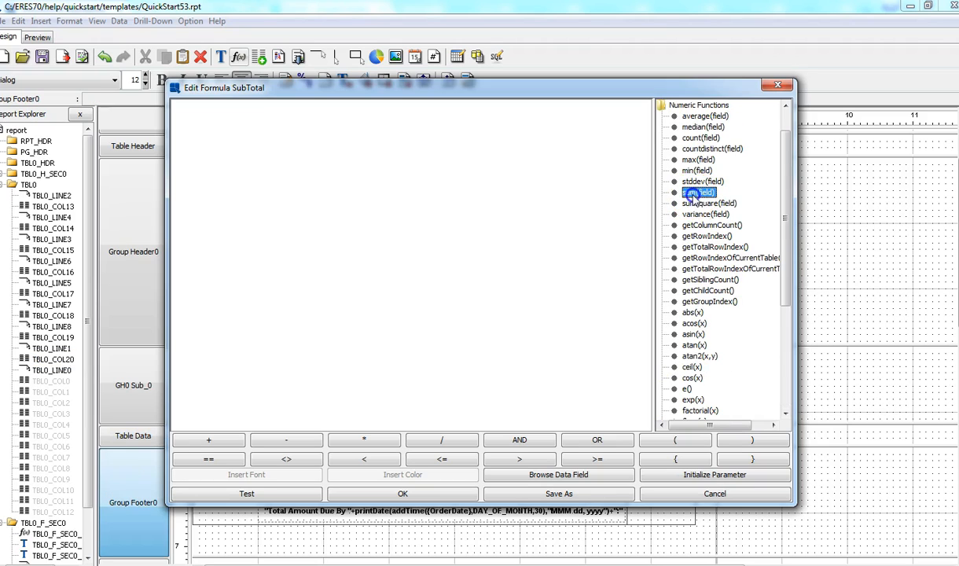
double_click(695, 193)
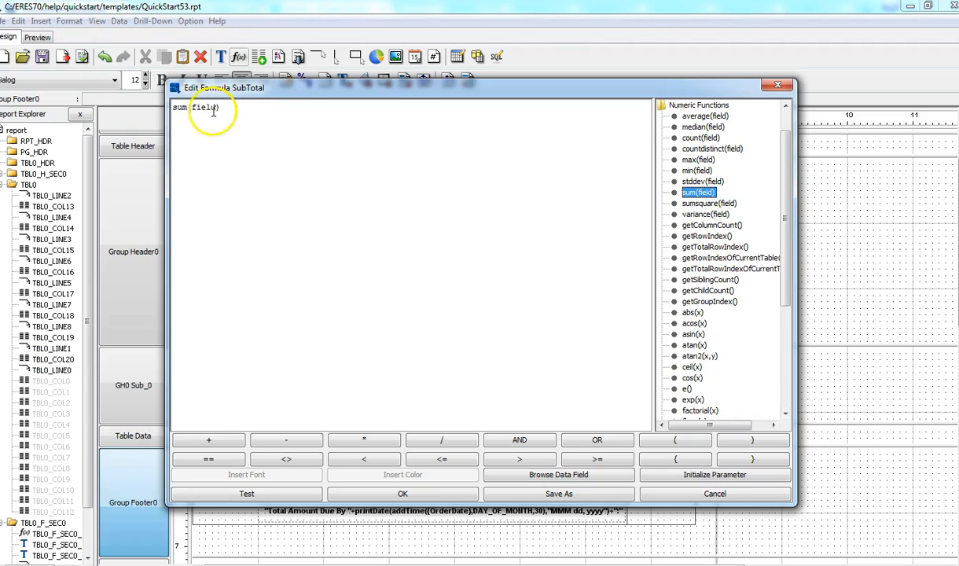
Replace the field placeholder in the sum function with the ItemTotal column, giving sum({ItemTotal}).
left_click_drag(193, 108, 212, 107)
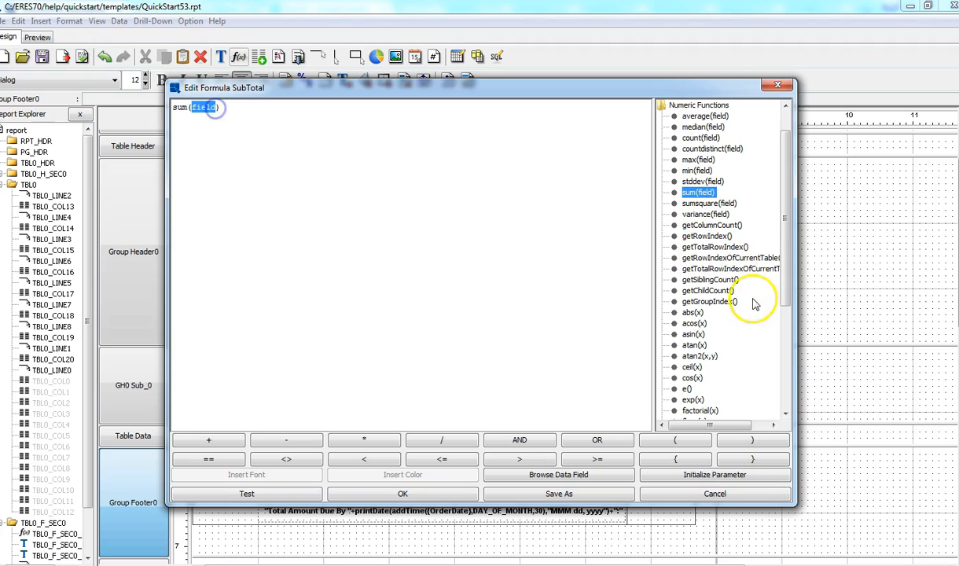
left_click_drag(783, 261, 785, 199)
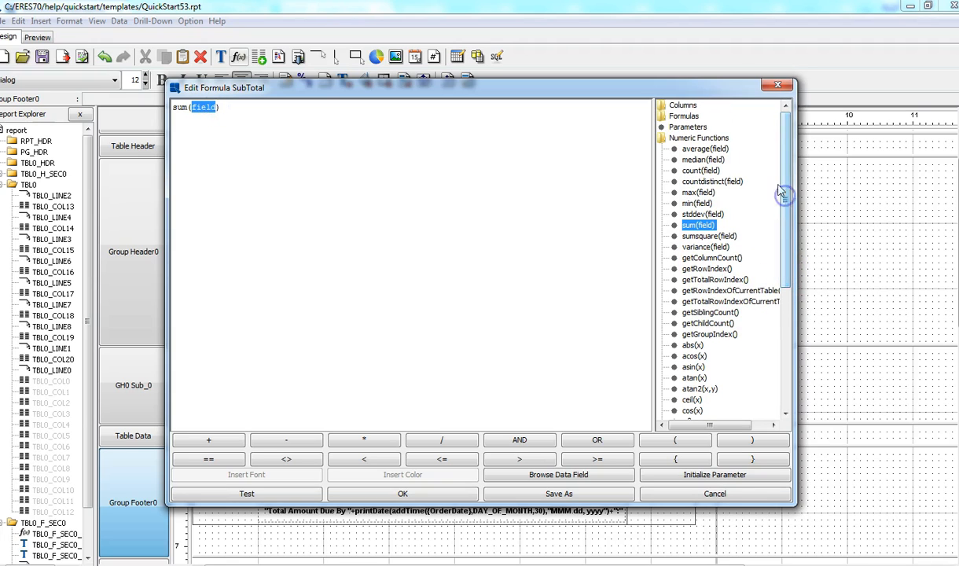
double_click(681, 104)
left_click_drag(192, 107, 217, 108)
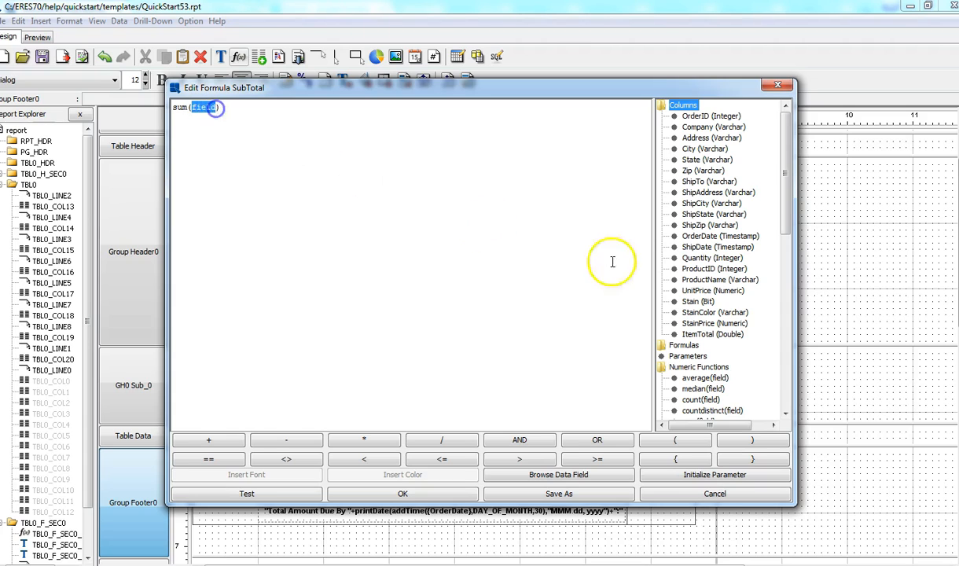
left_click(714, 336)
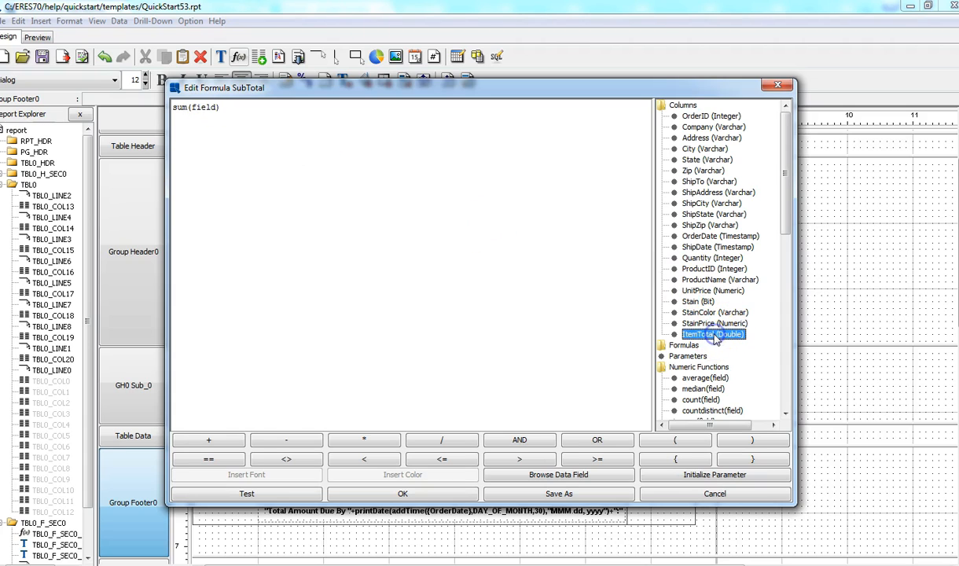
left_click(212, 108)
left_click(705, 335)
Test the syntax of the SubTotal formula and save it.
left_click(277, 500)
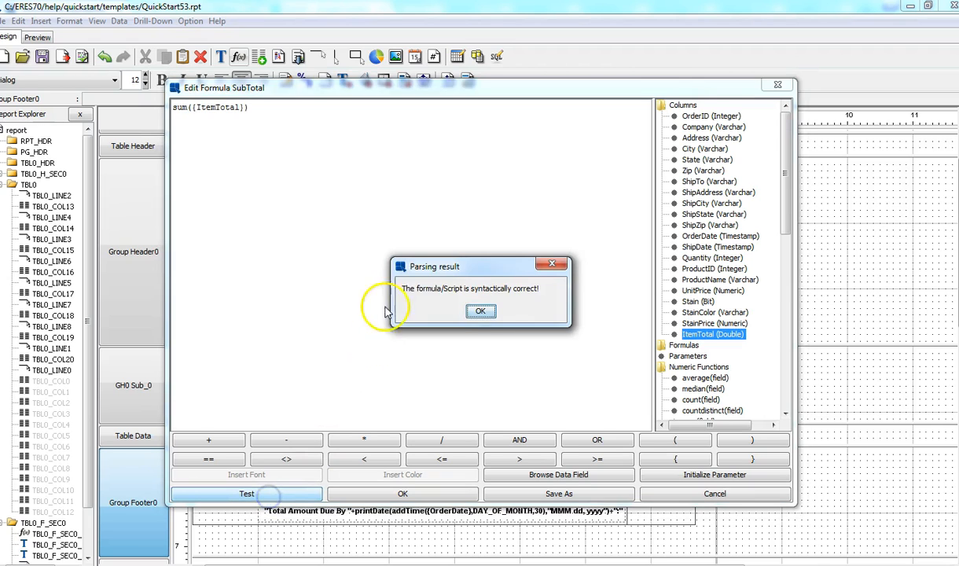
left_click(422, 310)
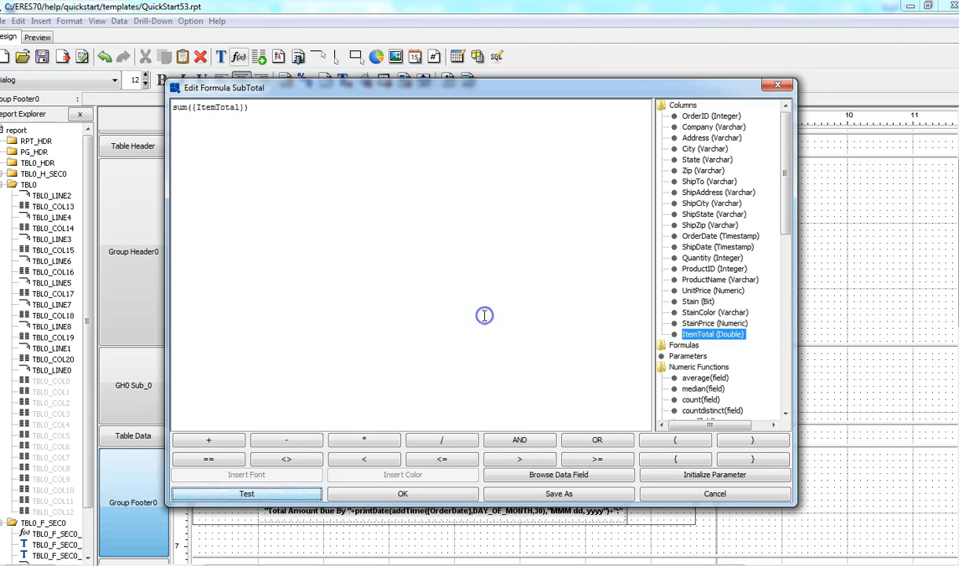
left_click(405, 495)
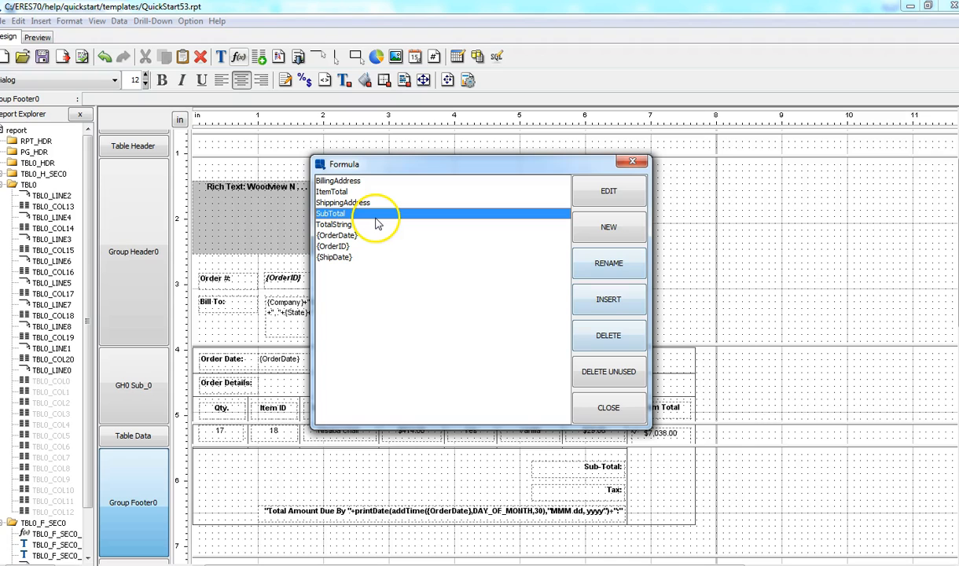
Insert the SubTotal formula into the Group Footer0 section, beside the Sub-Total label in the Item Total column.
left_click(607, 299)
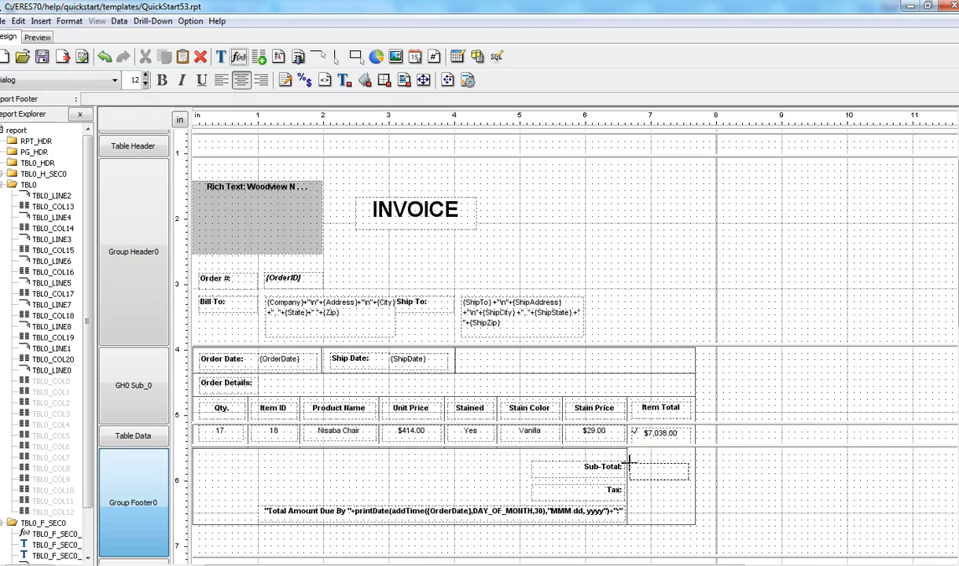
left_click(630, 461)
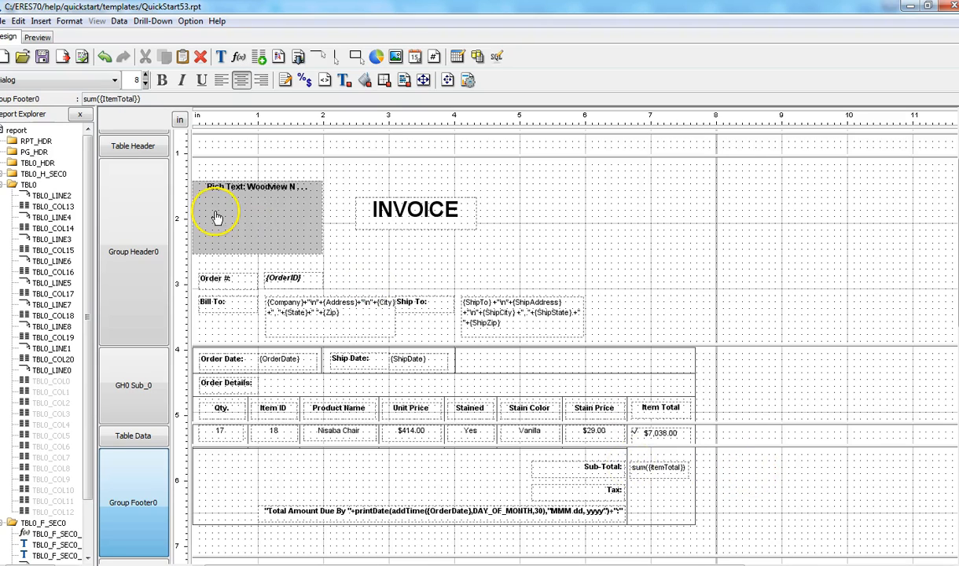
Preview the invoice report to check the Sub-Total amount beneath the item totals.
left_click(35, 37)
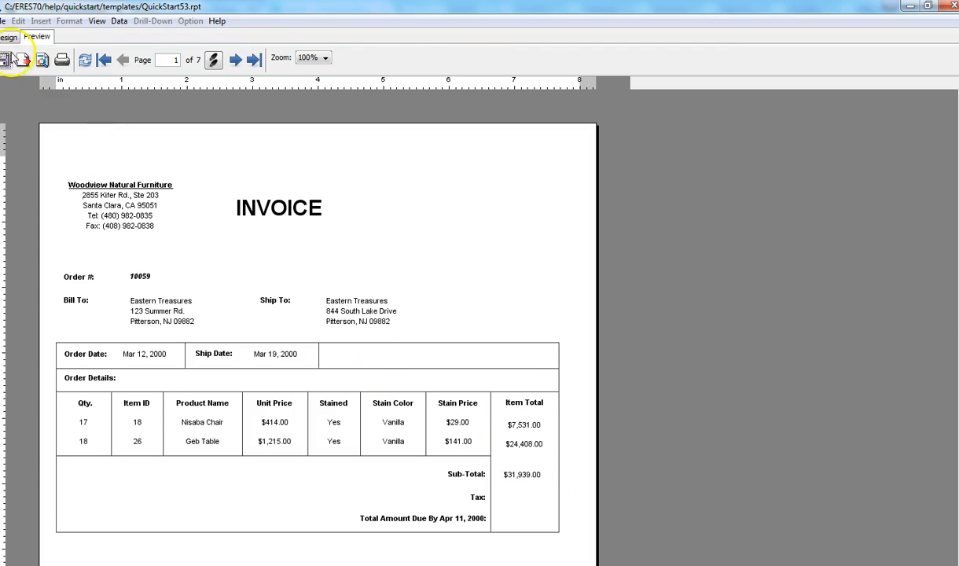
left_click(7, 38)
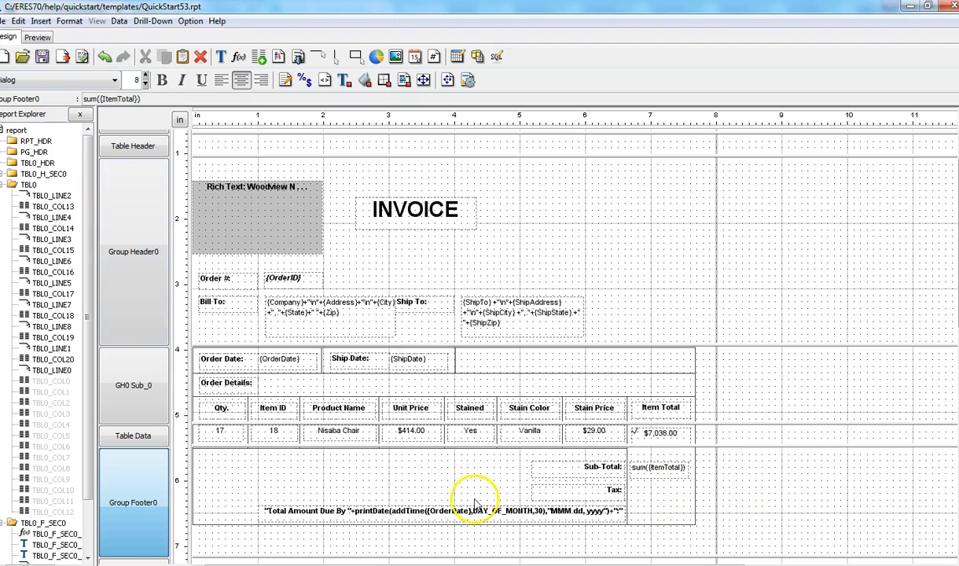
left_click(37, 37)
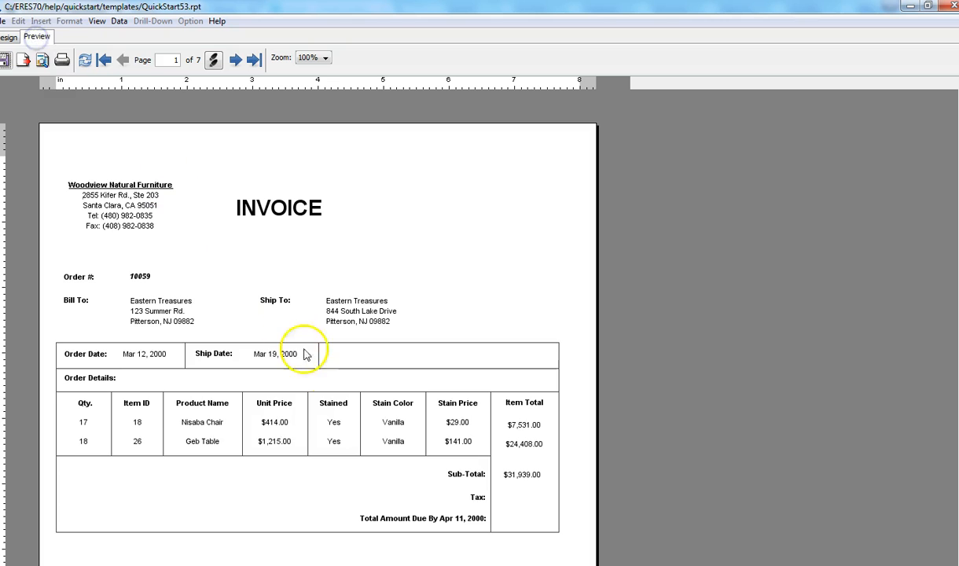